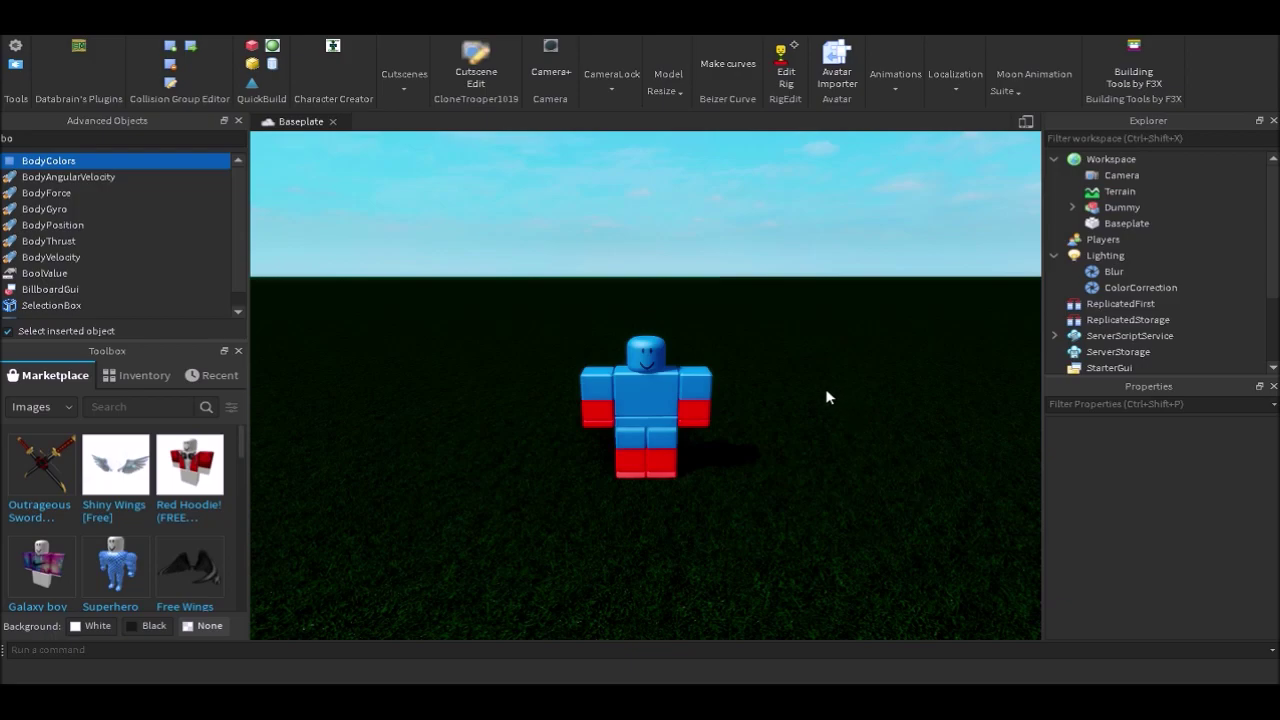
Open the Dummy rig in Moon Animator with a new animation and collapse the Weld Edit window
left_click(695, 447)
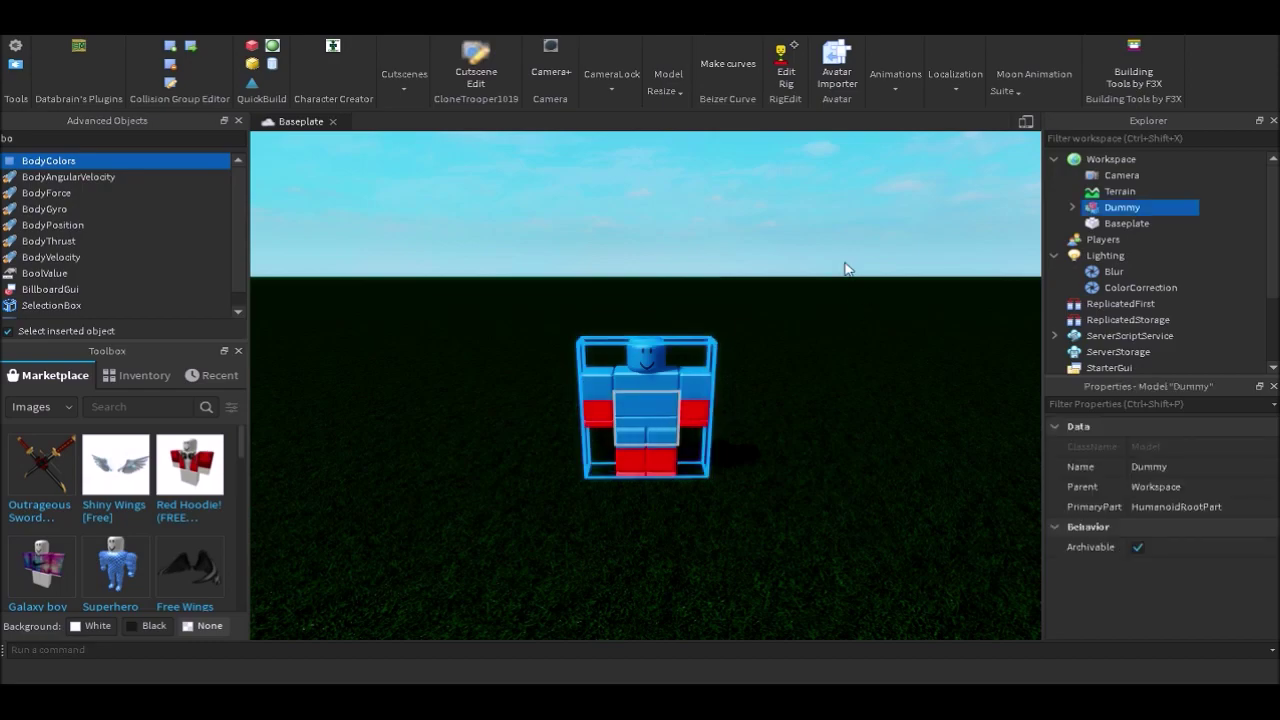
left_click(1002, 78)
left_click(1012, 155)
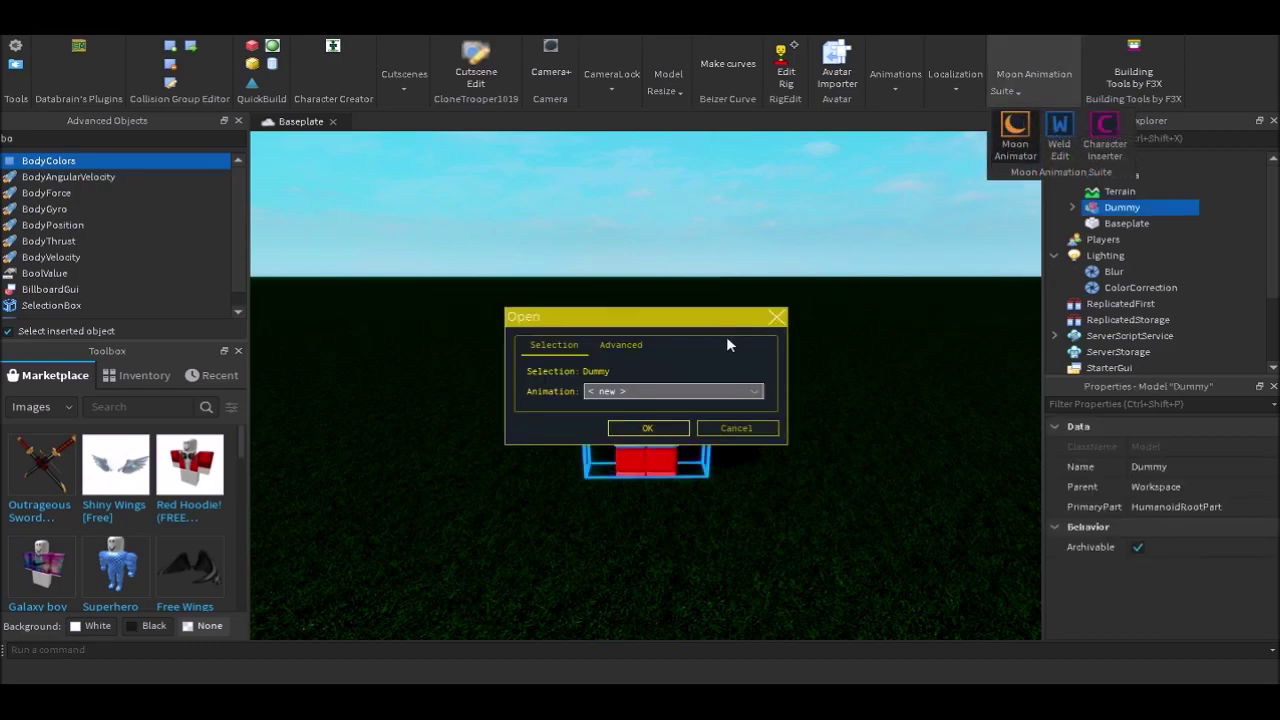
left_click_drag(686, 323, 607, 296)
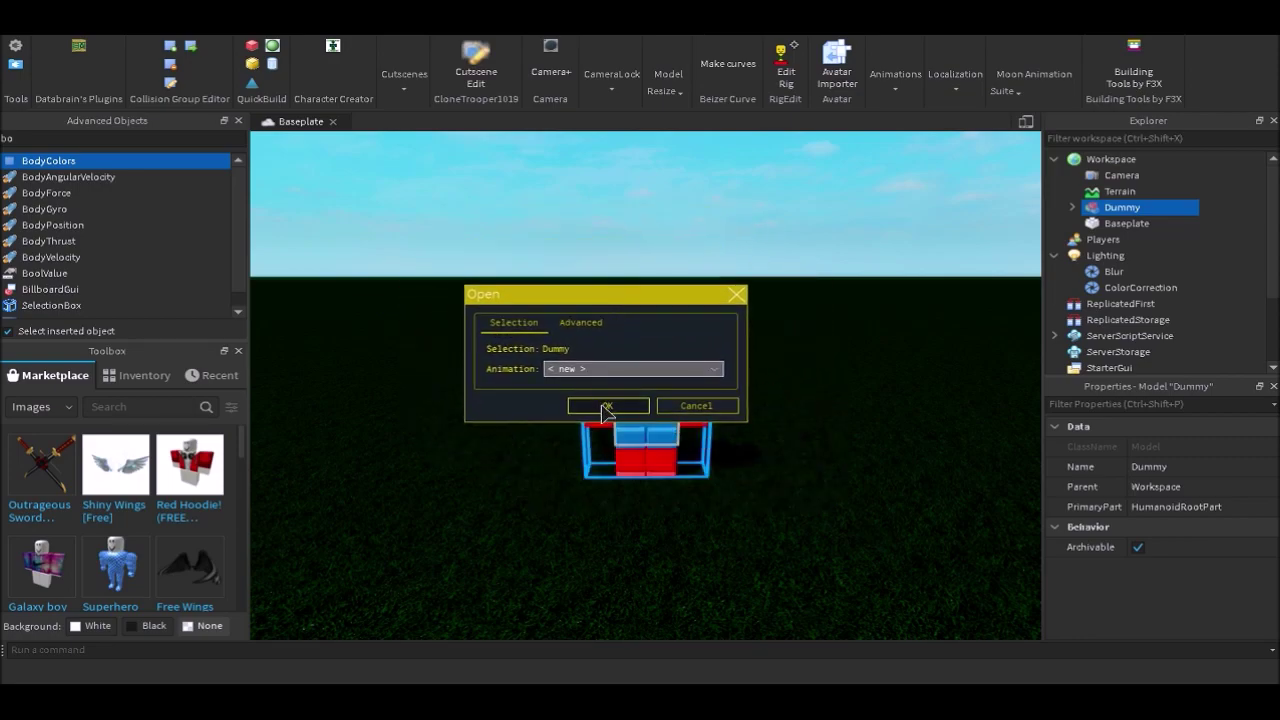
left_click(605, 406)
left_click(412, 146)
Rotate the dummy's left shoulder to raise the left arm sideways to shoulder height
right_click_drag(672, 250, 689, 251)
left_click(724, 308)
key("d")
left_click_drag(598, 231, 485, 291)
left_click(691, 259)
key("w")
key("a")
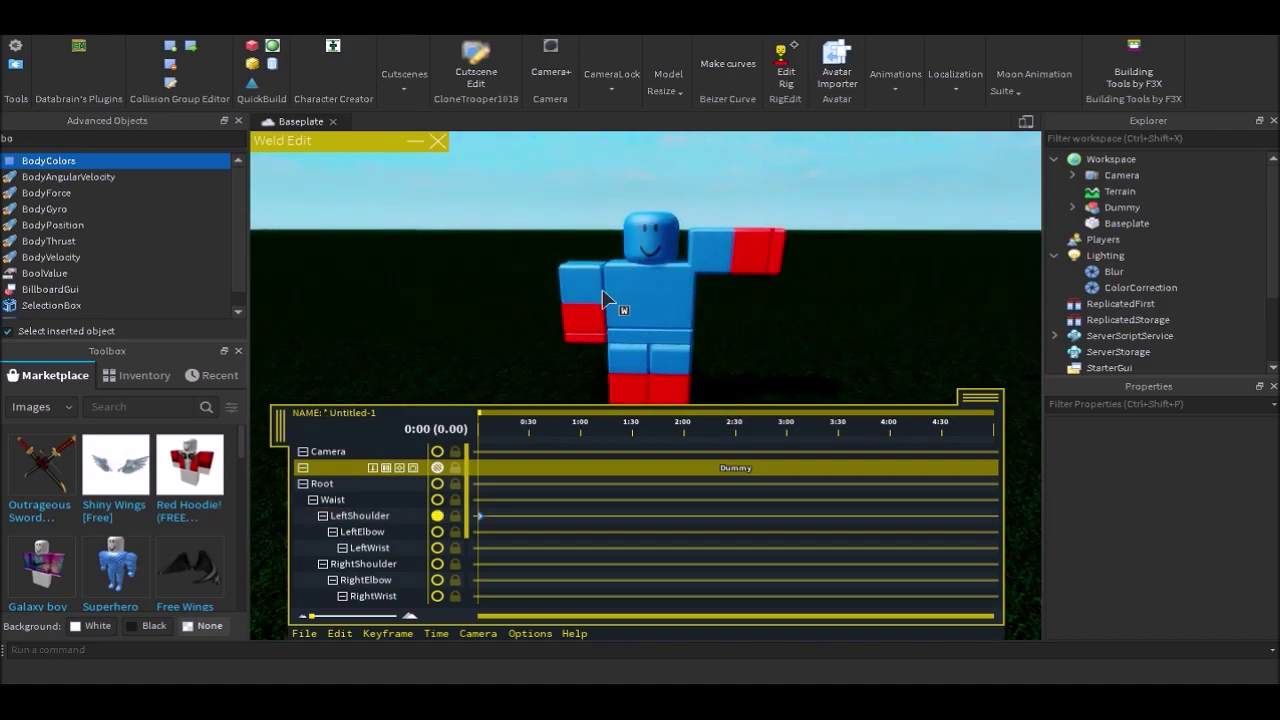
Rotate the right shoulder to raise the right arm sideways to shoulder height
left_click(601, 292)
key("s")
left_click_drag(609, 254, 688, 305)
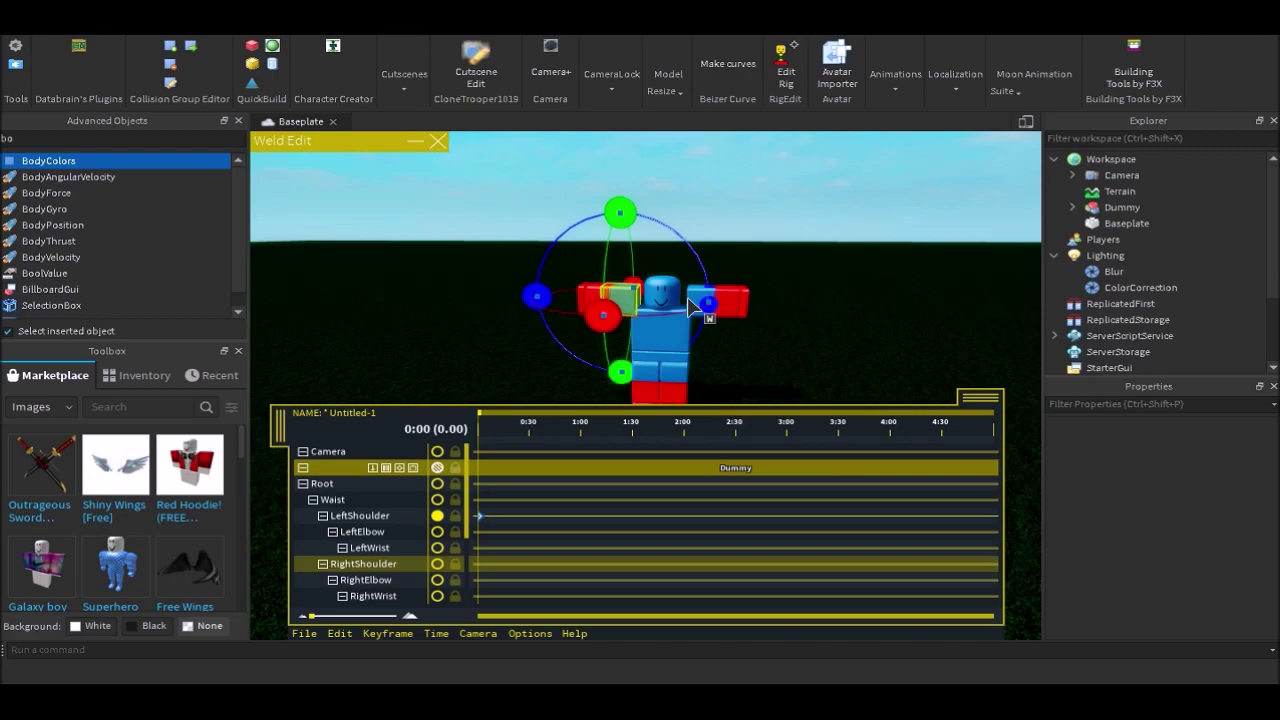
left_click(835, 207)
Bend the raised right arm sharply at the elbow by rotating the right forearm
scroll(835, 207, "up", 6)
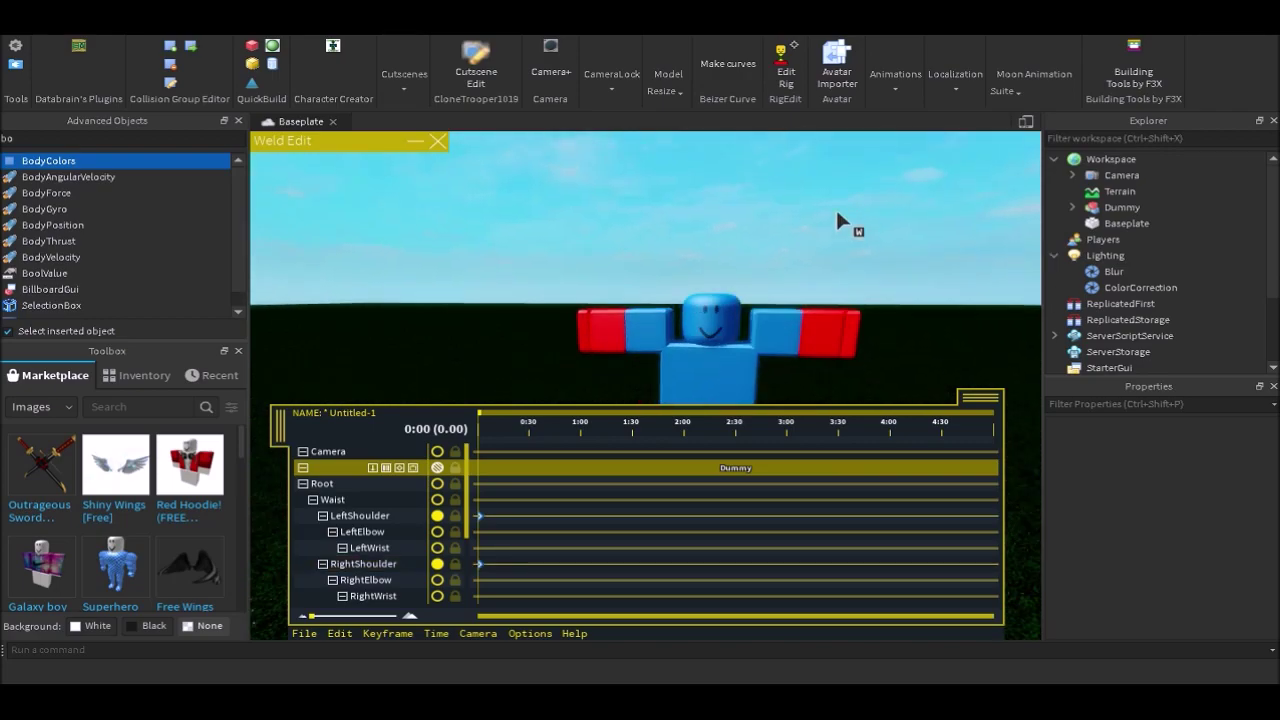
scroll(838, 220, "down", 6)
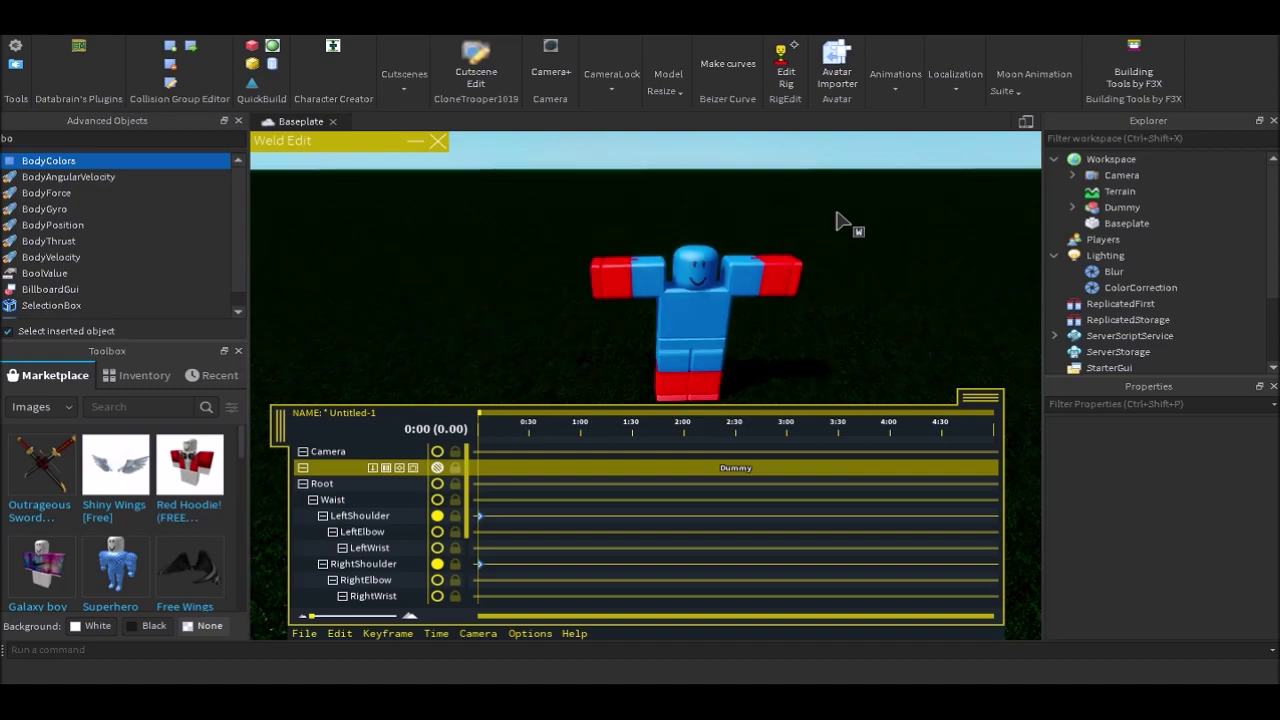
scroll(812, 274, "up", 1)
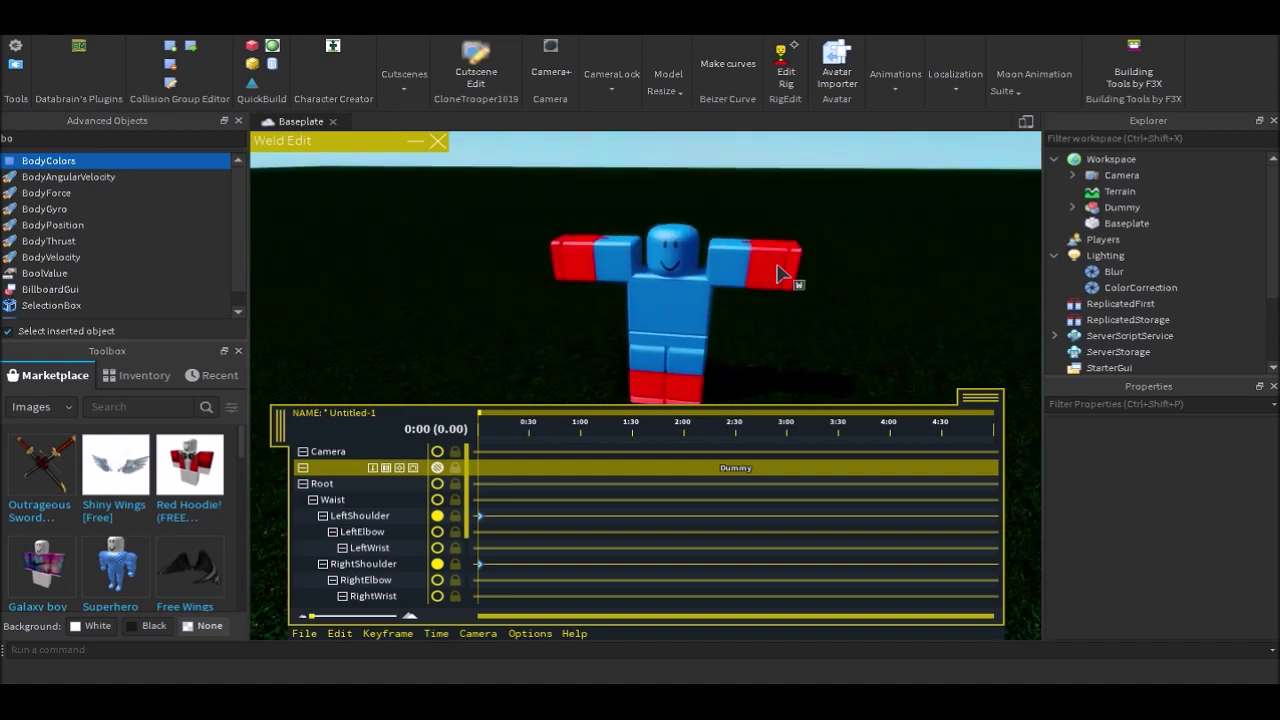
left_click(591, 261)
left_click(582, 245)
right_click_drag(649, 273, 651, 286)
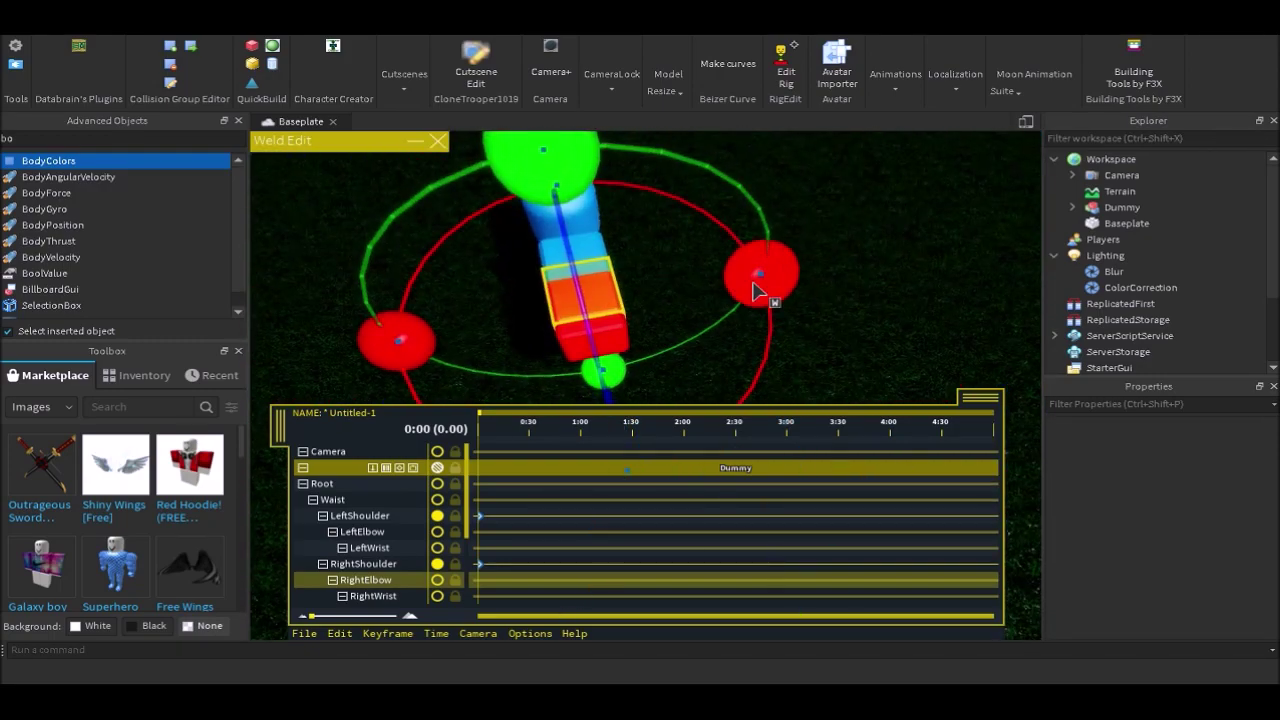
right_click_drag(771, 237, 771, 237)
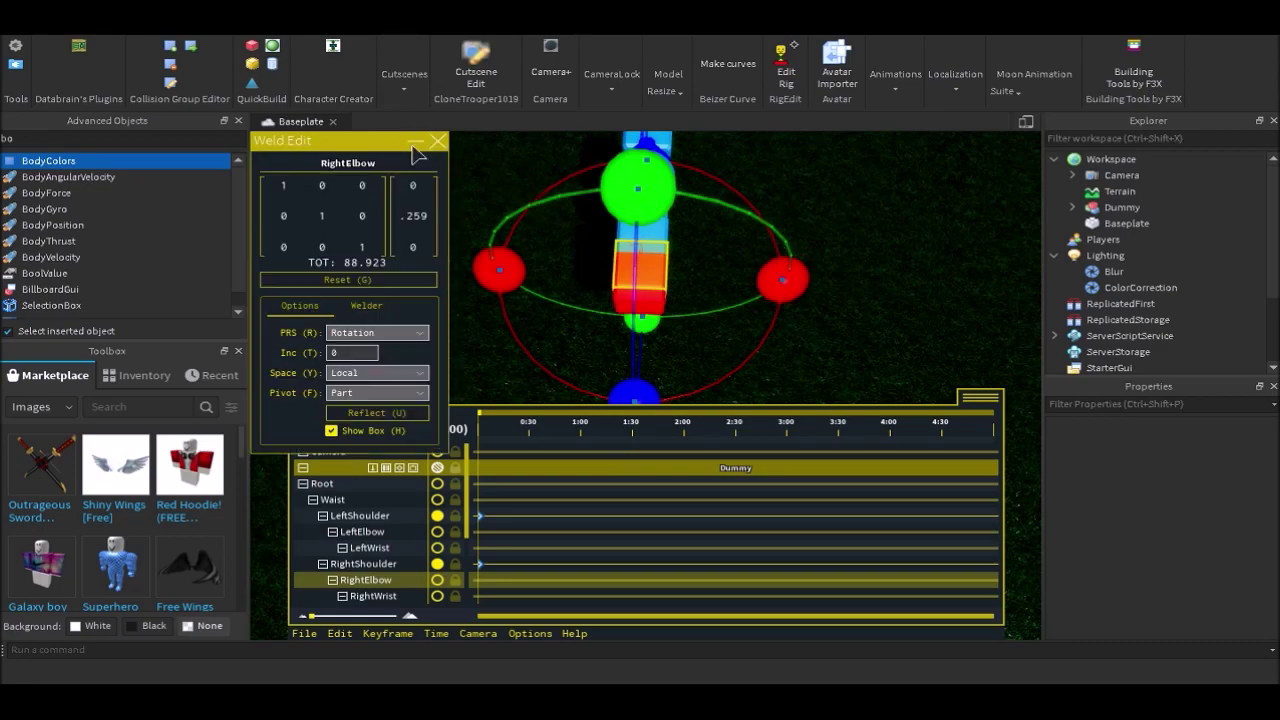
left_click_drag(790, 288, 647, 327)
left_click(828, 318)
right_click_drag(828, 318, 828, 318)
scroll(828, 318, "up", 5)
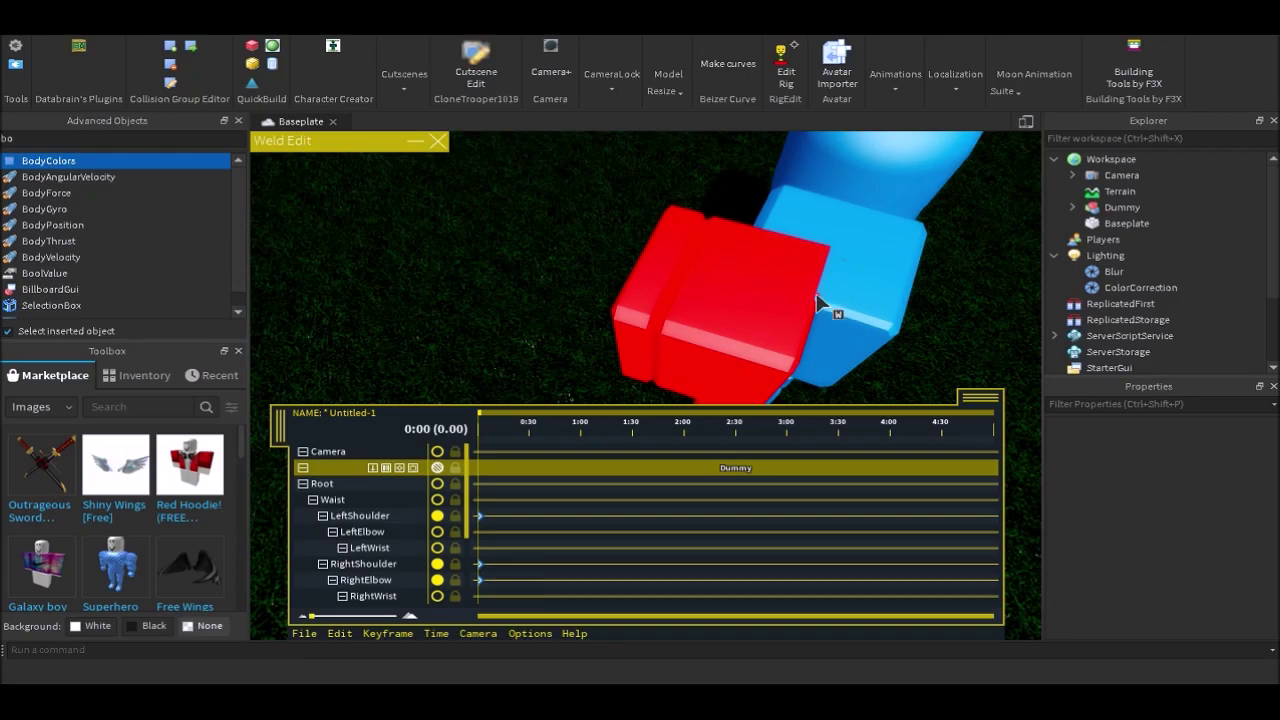
Rotate the right elbow back until the forearm is nearly in line with the upper arm
left_click(733, 296)
scroll(751, 303, "down", 4)
left_click(683, 348)
scroll(690, 351, "down", 4)
left_click_drag(633, 207, 570, 371)
right_click_drag(567, 367, 570, 371)
left_click_drag(570, 371, 777, 306)
left_click(830, 312)
right_click_drag(830, 303, 832, 303)
Bend the right leg at the knee and rotate it back to straight
left_click(616, 299)
right_click_drag(670, 250, 734, 262)
left_click_drag(747, 287, 655, 345)
left_click(812, 270)
right_click_drag(812, 268, 798, 257)
left_click(688, 266)
right_click_drag(694, 270, 773, 331)
left_click_drag(775, 340, 646, 340)
left_click(694, 234)
right_click_drag(712, 228, 712, 228)
Rotate the right shoulder so the raised right arm points forward
left_click(533, 240)
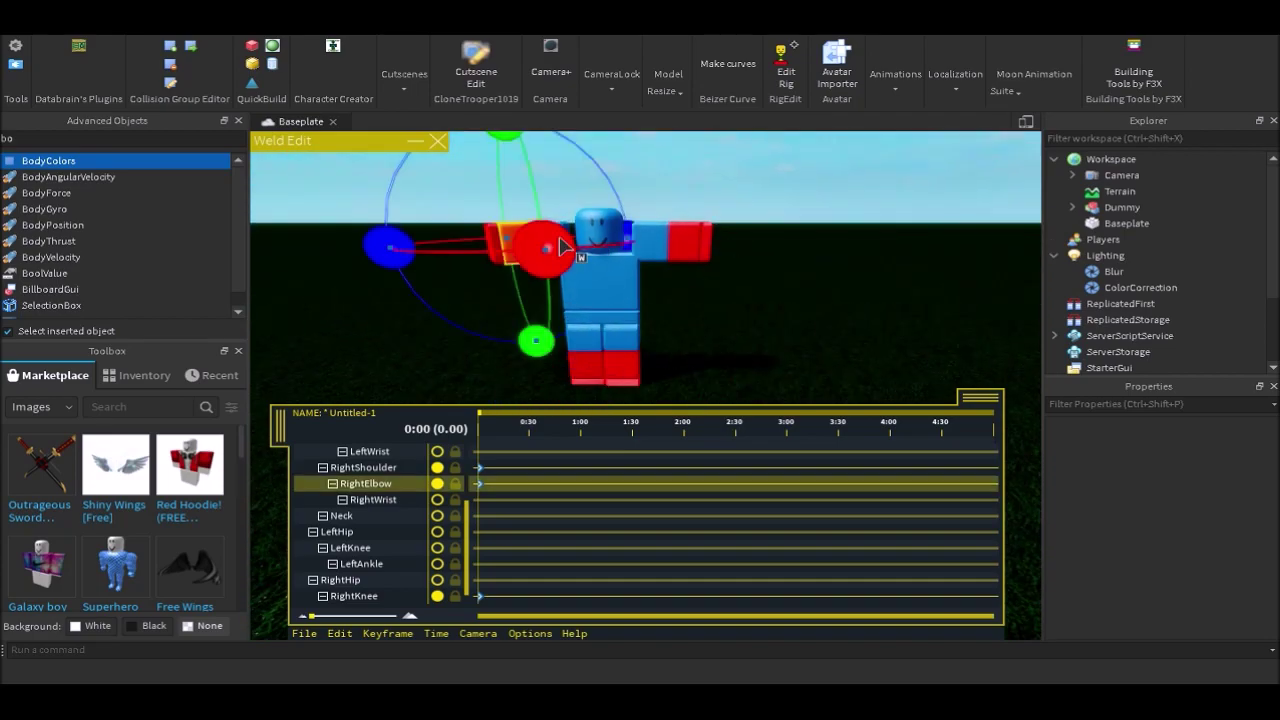
left_click(833, 262)
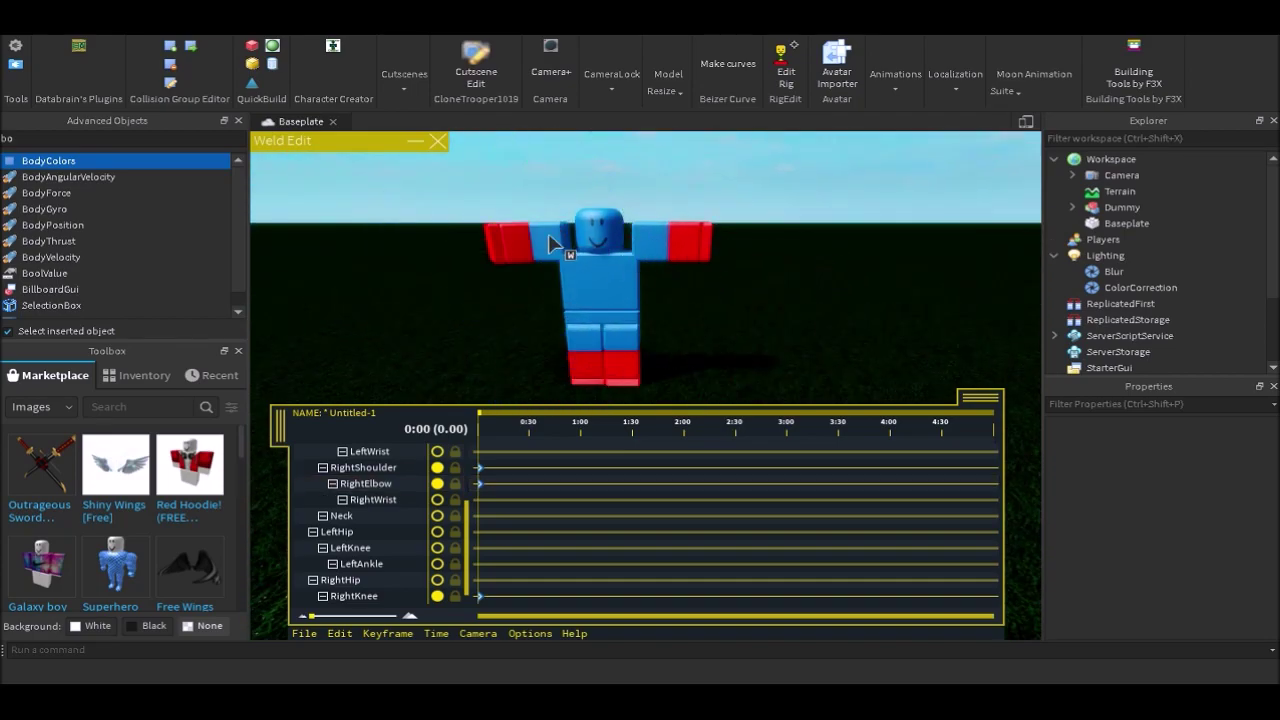
left_click(548, 236)
left_click(755, 302)
left_click(556, 239)
right_click_drag(630, 258, 500, 262)
mouse_move(500, 262)
left_mouse_down()
mouse_move(478, 340)
mouse_move(488, 254)
left_mouse_up()
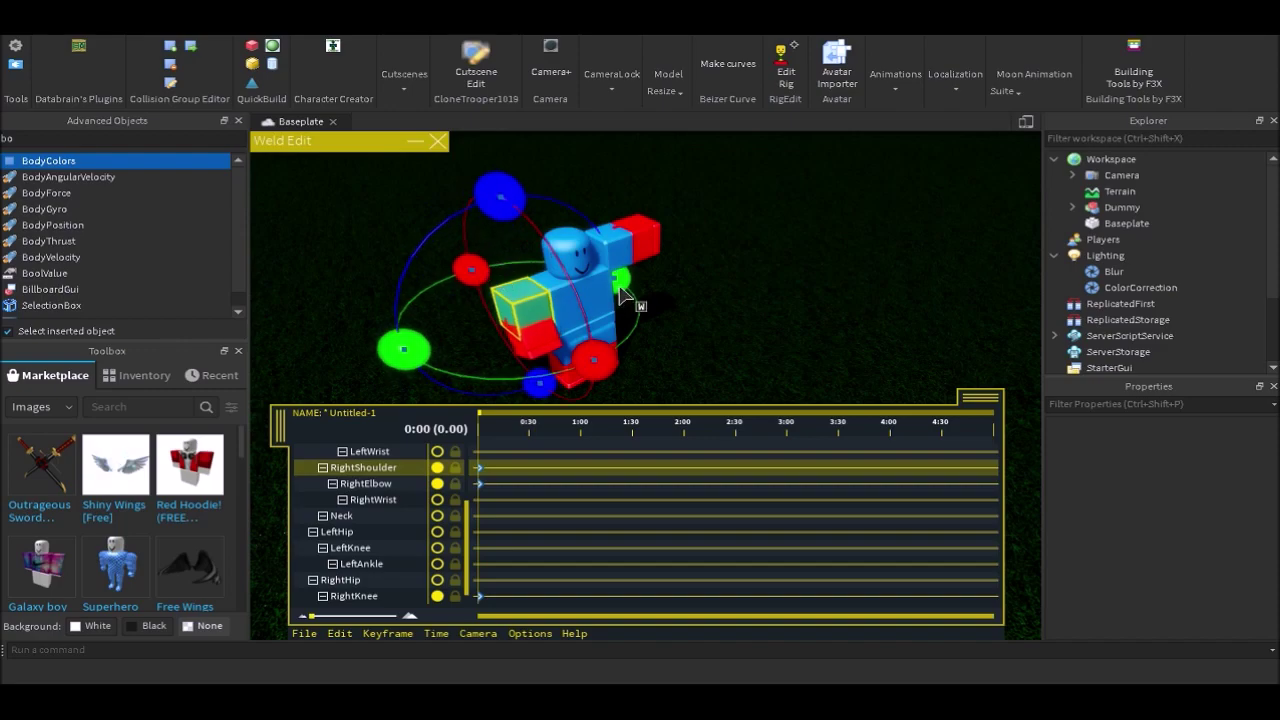
left_click_drag(624, 292, 560, 255)
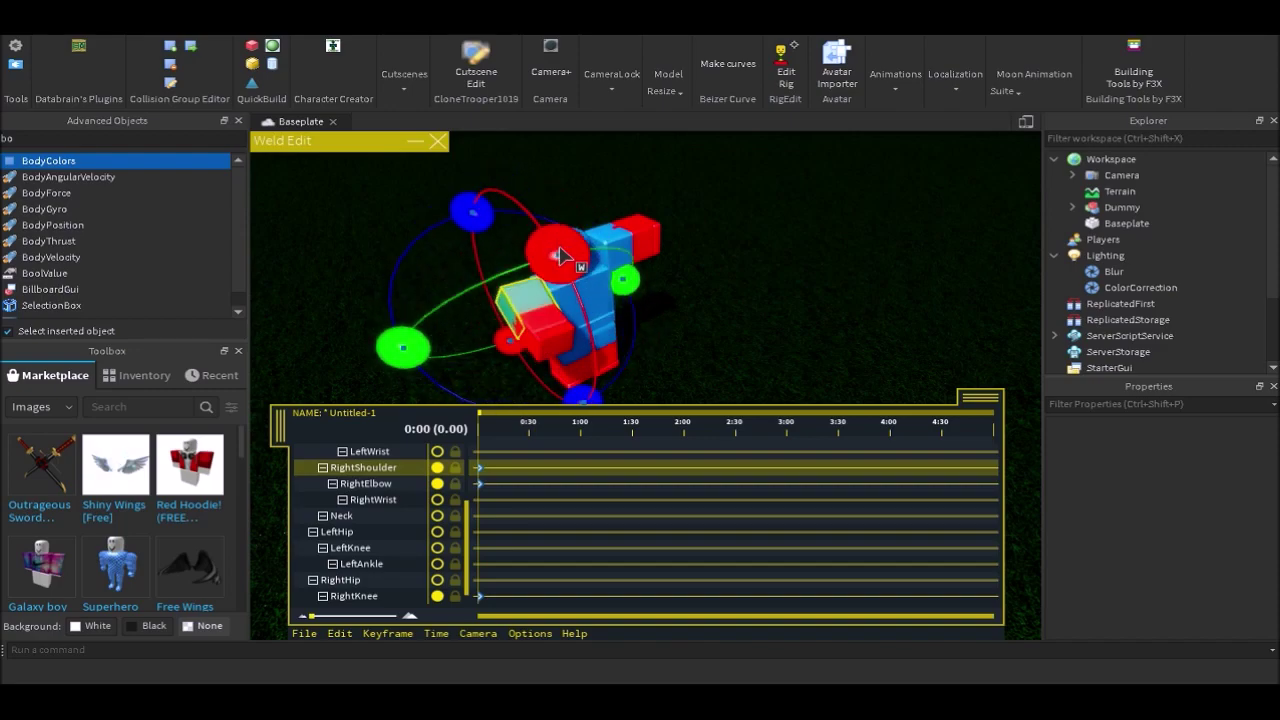
left_click(707, 274)
Try rotating the right forearm at the elbow and undo the rotation
key("w")
right_click_drag(565, 296, 568, 298)
key("s")
left_click(690, 325)
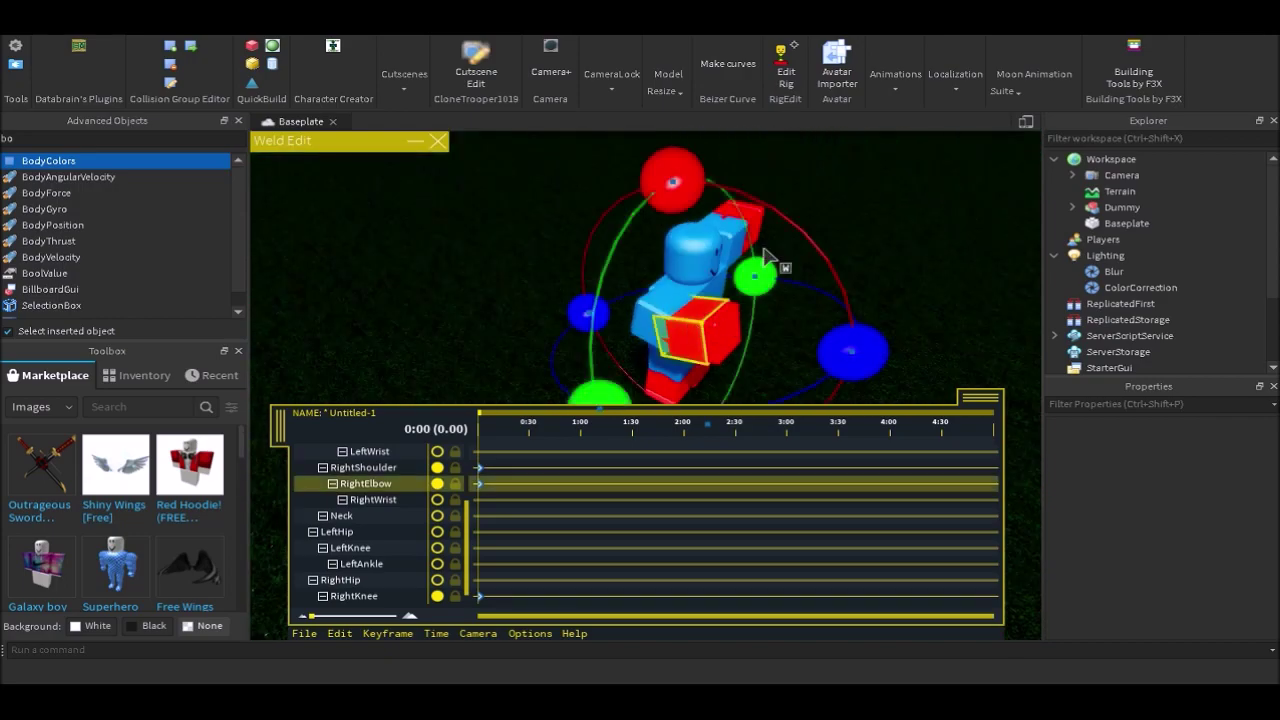
right_click_drag(765, 257, 671, 276)
left_click_drag(577, 263, 726, 208)
left_click(831, 239)
right_click_drag(831, 239, 771, 314)
scroll(771, 314, "down", 4)
left_click(342, 634)
left_click(404, 470)
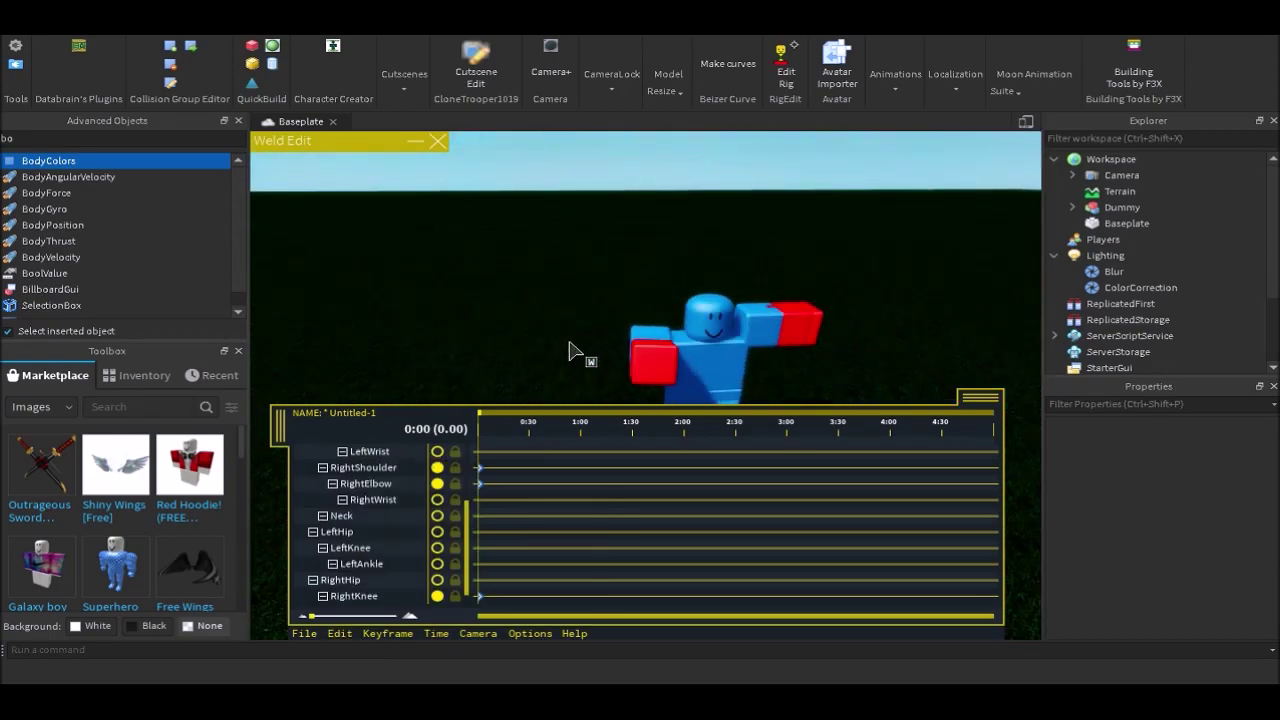
Rotate the right shoulder to swing the forward-pointing arm across the chest
left_click(649, 338)
right_click_drag(655, 345, 664, 272)
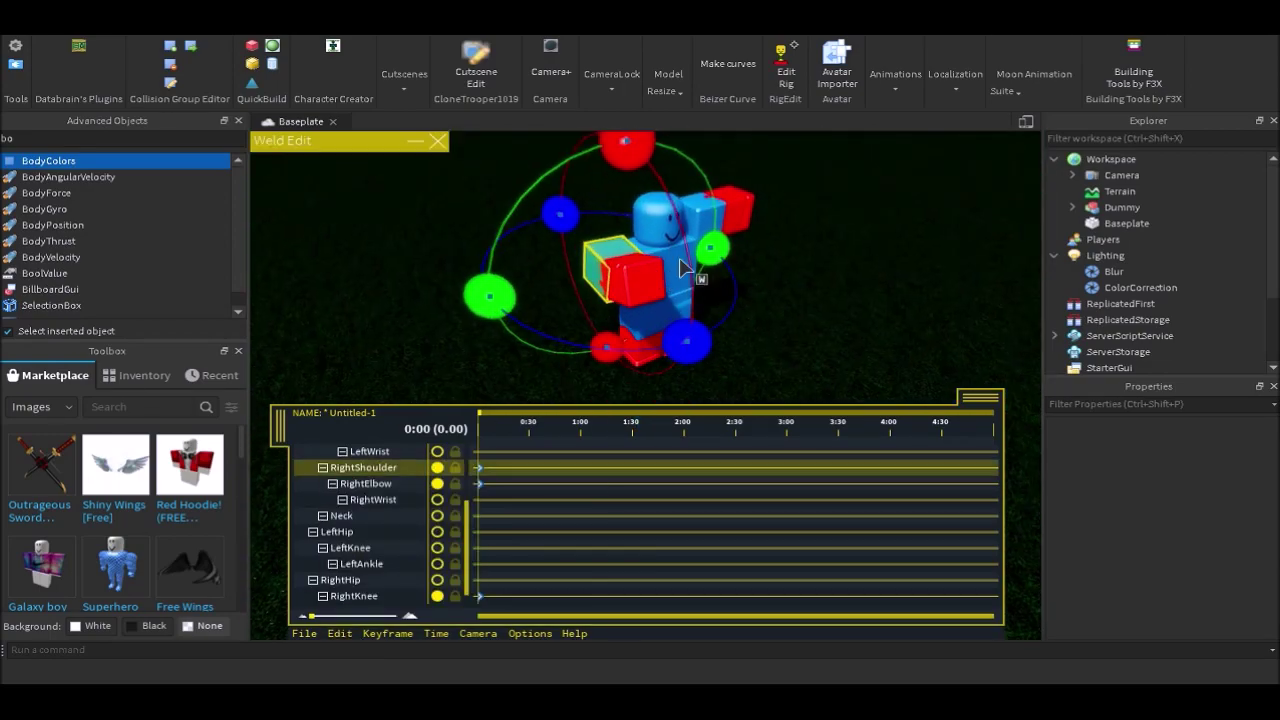
left_click_drag(638, 172, 665, 215)
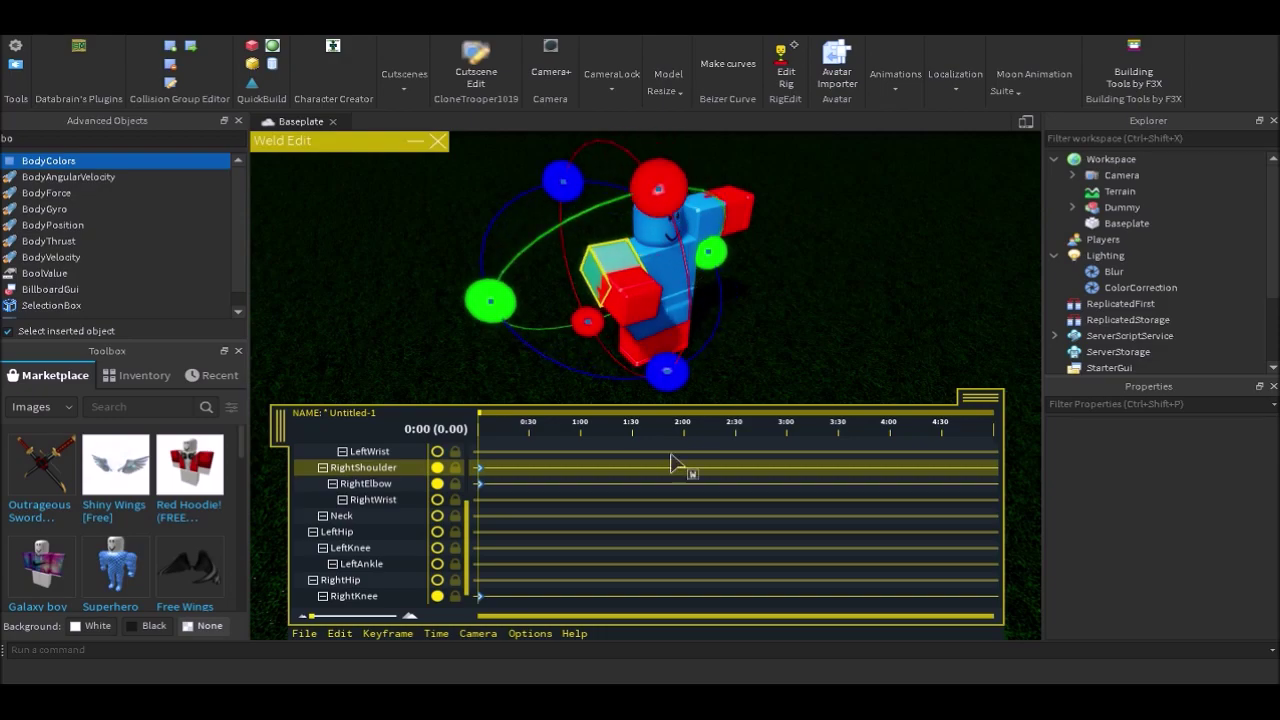
left_click_drag(676, 381, 748, 300)
left_click(871, 346)
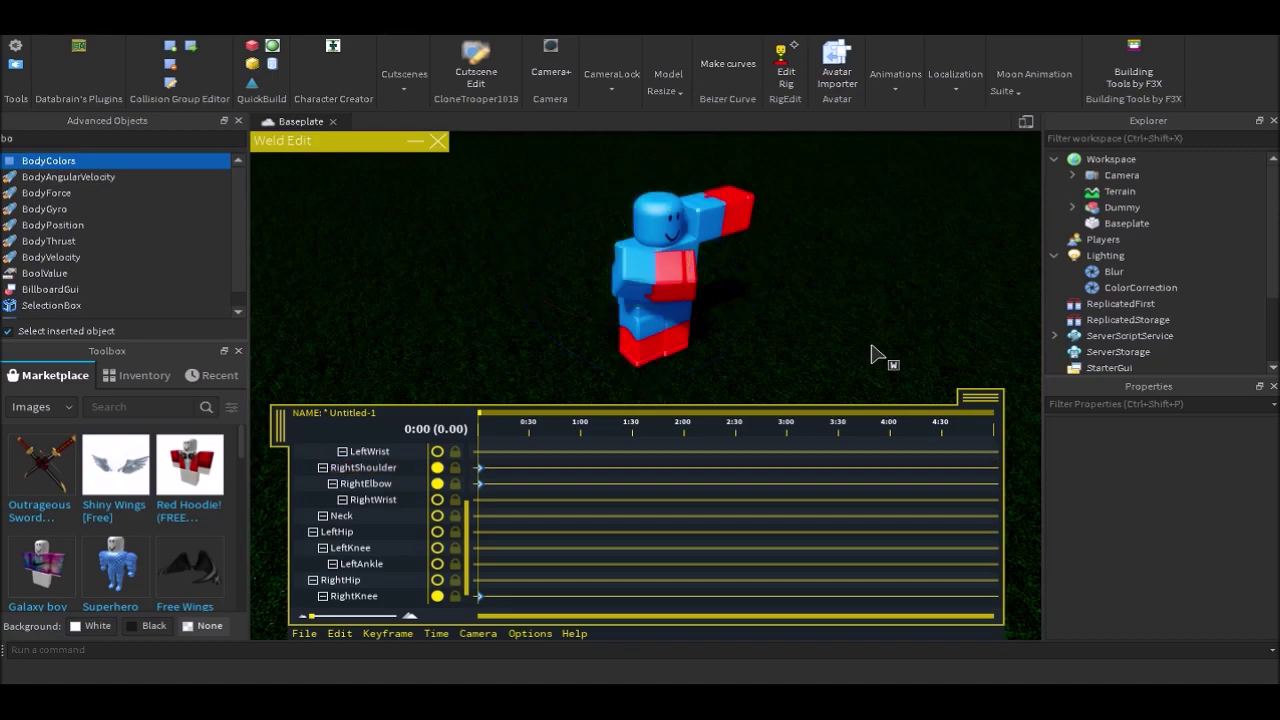
Tilt the right arm slightly while it lies across the chest
right_click_drag(871, 346, 845, 334)
left_click(546, 287)
right_click_drag(546, 287, 648, 240)
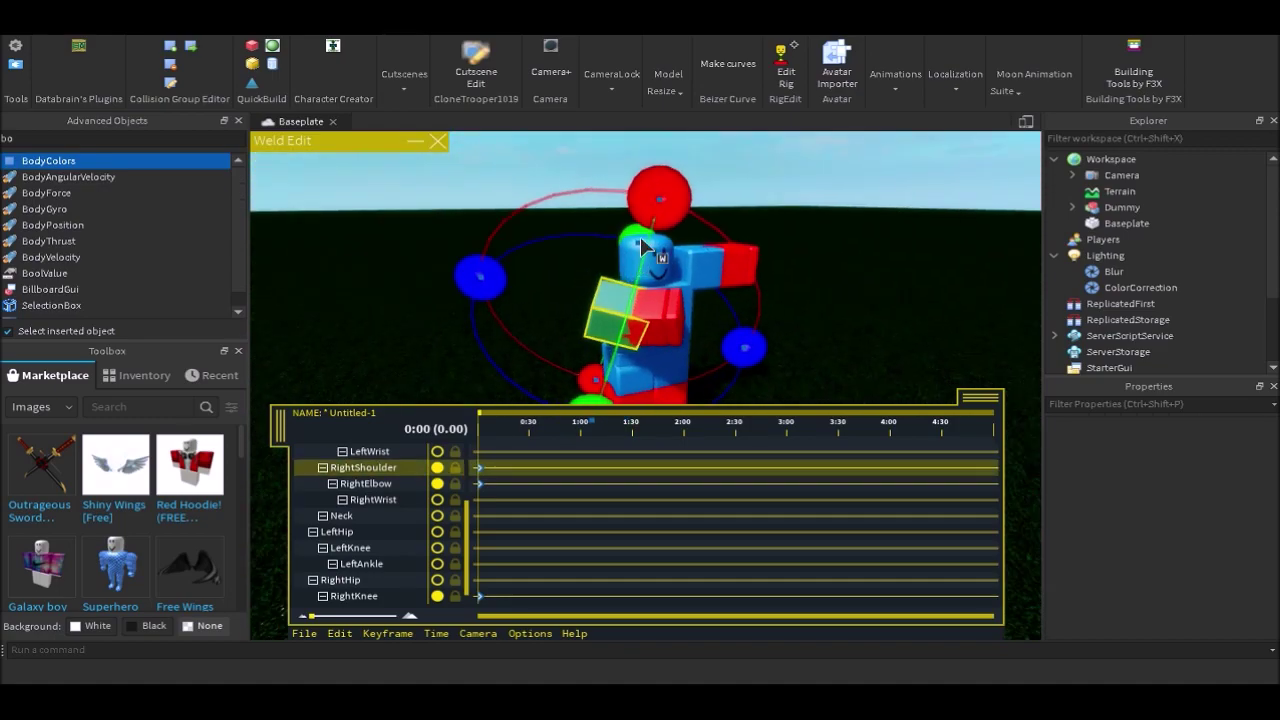
left_click_drag(669, 222, 691, 243)
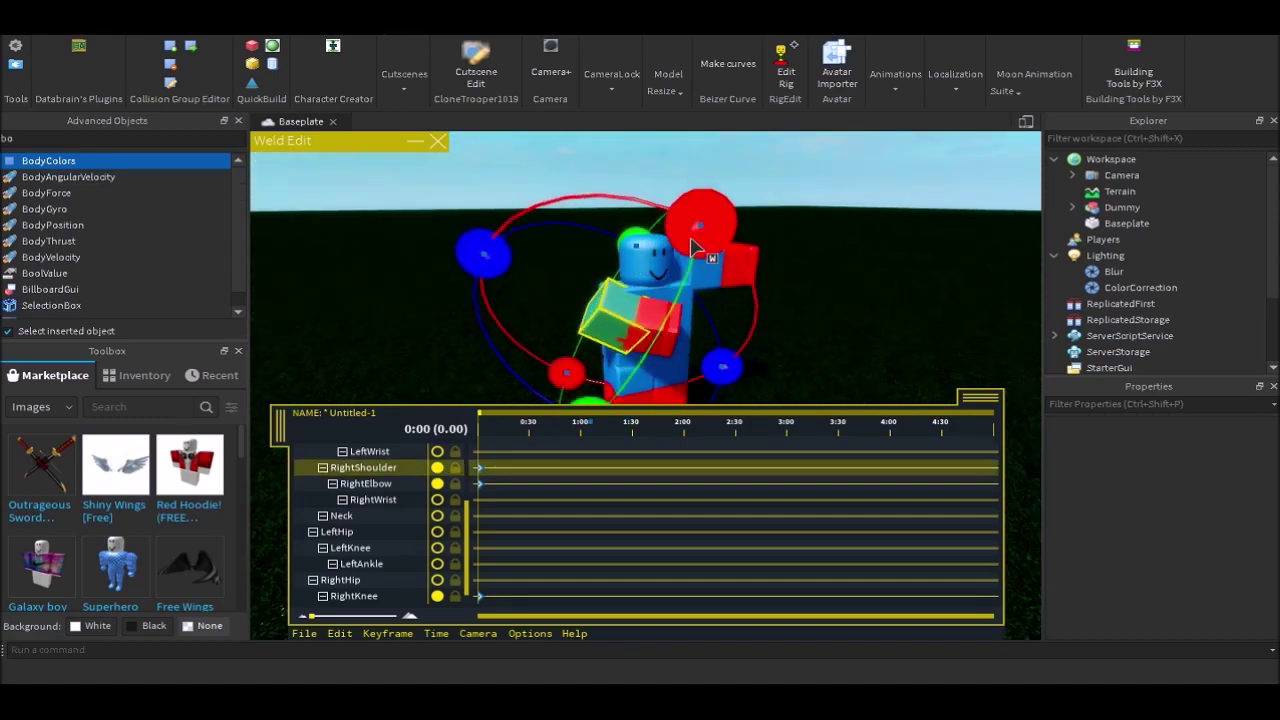
left_click(789, 307)
Rotate the right shoulder to move the arm off the chest and point it forward and downward
left_click(636, 320)
right_click_drag(636, 320, 622, 215)
left_click_drag(746, 325, 677, 307)
right_click_drag(677, 316, 610, 262)
left_click_drag(610, 262, 617, 410)
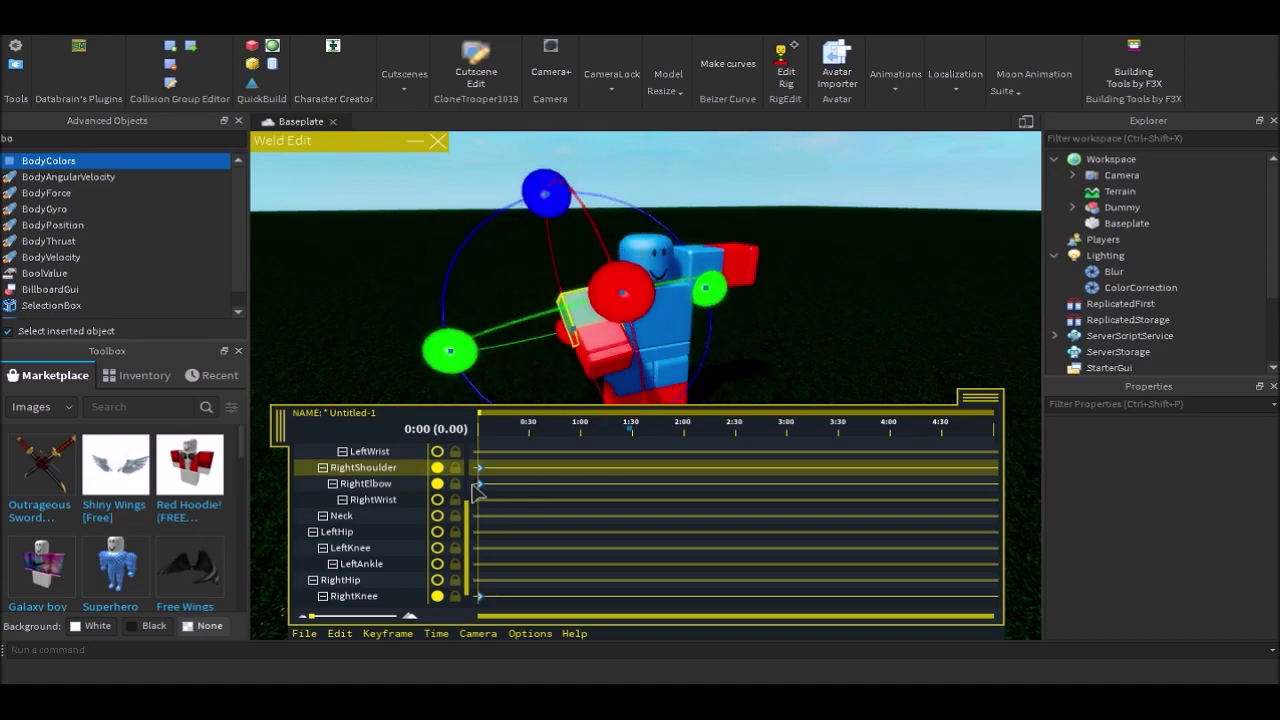
Clear the right shoulder, right elbow and left shoulder poses at 0:00 to return both arms to their default position
left_click(480, 468)
key("Delete")
left_click(480, 483)
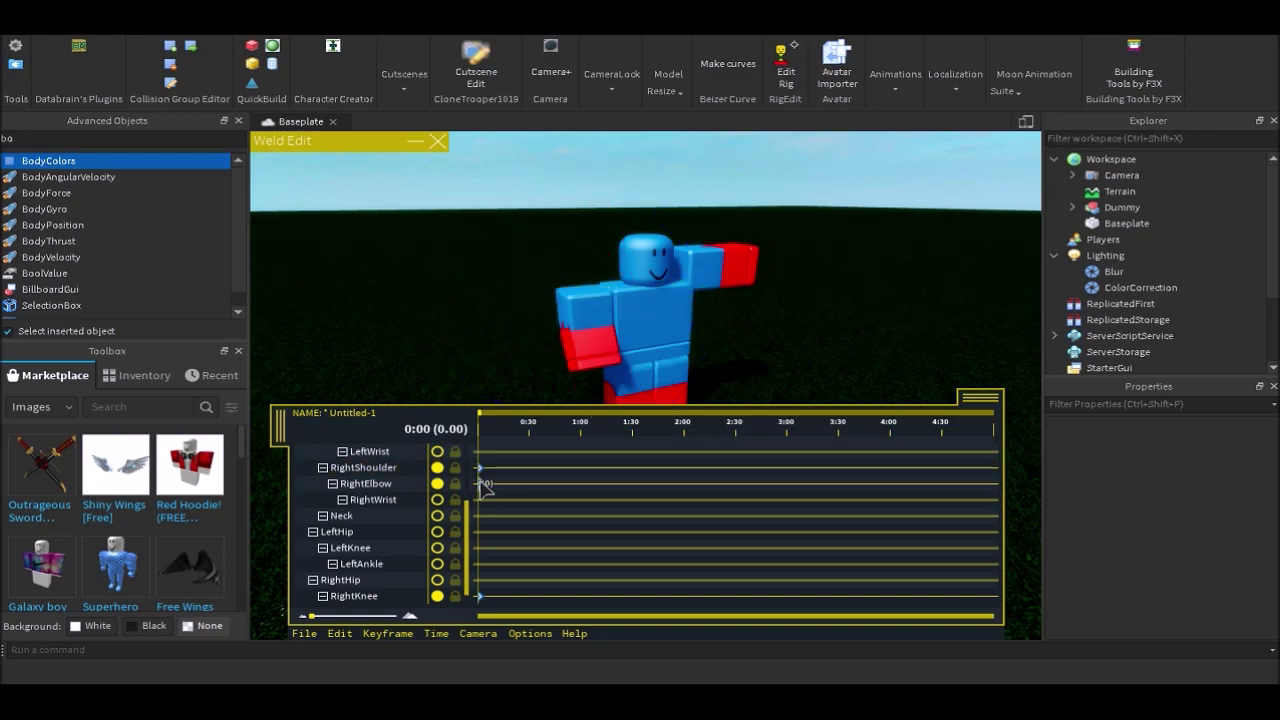
left_click(481, 484)
left_click(708, 262)
key("minus")
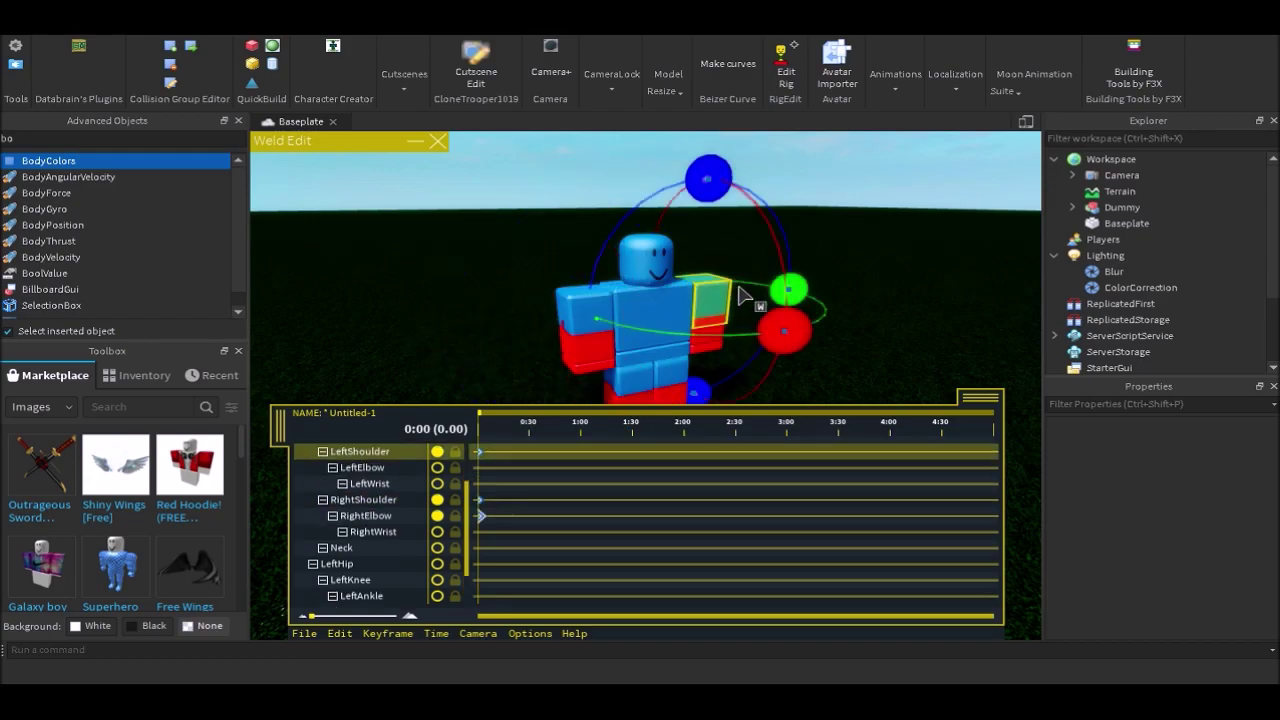
left_click(892, 281)
right_click_drag(892, 281, 812, 308)
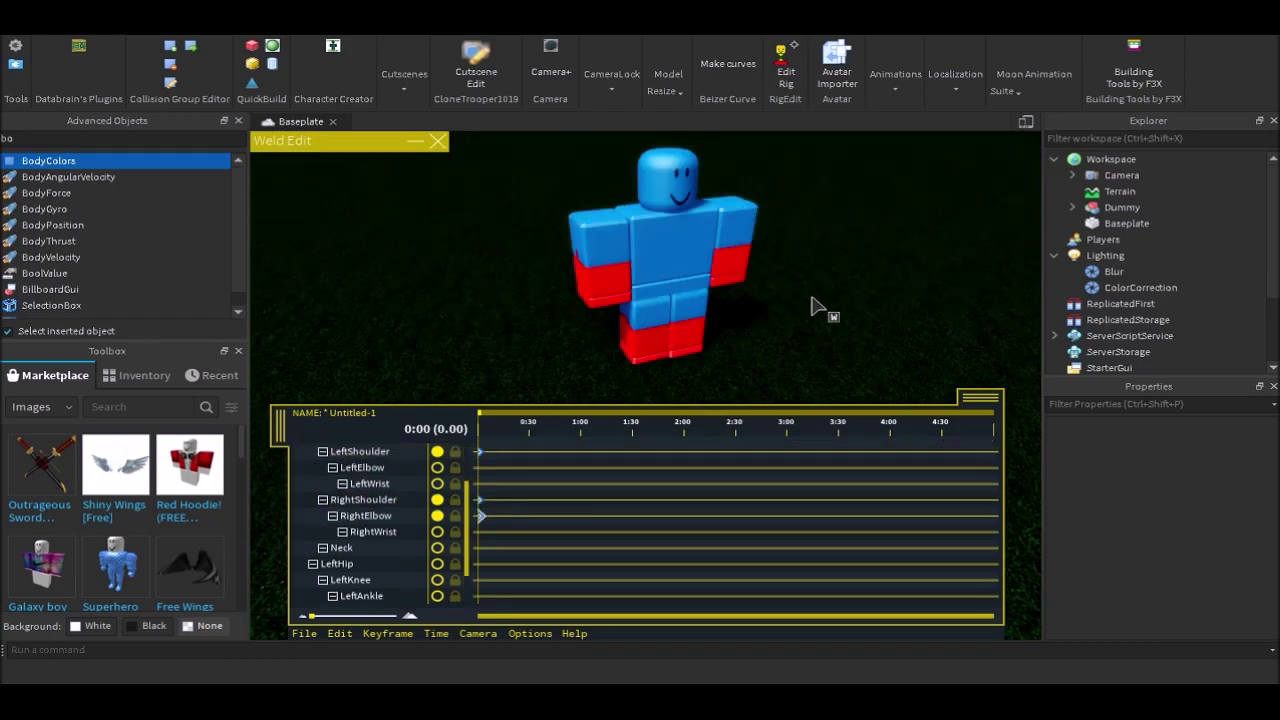
left_click(657, 345)
left_click(832, 334)
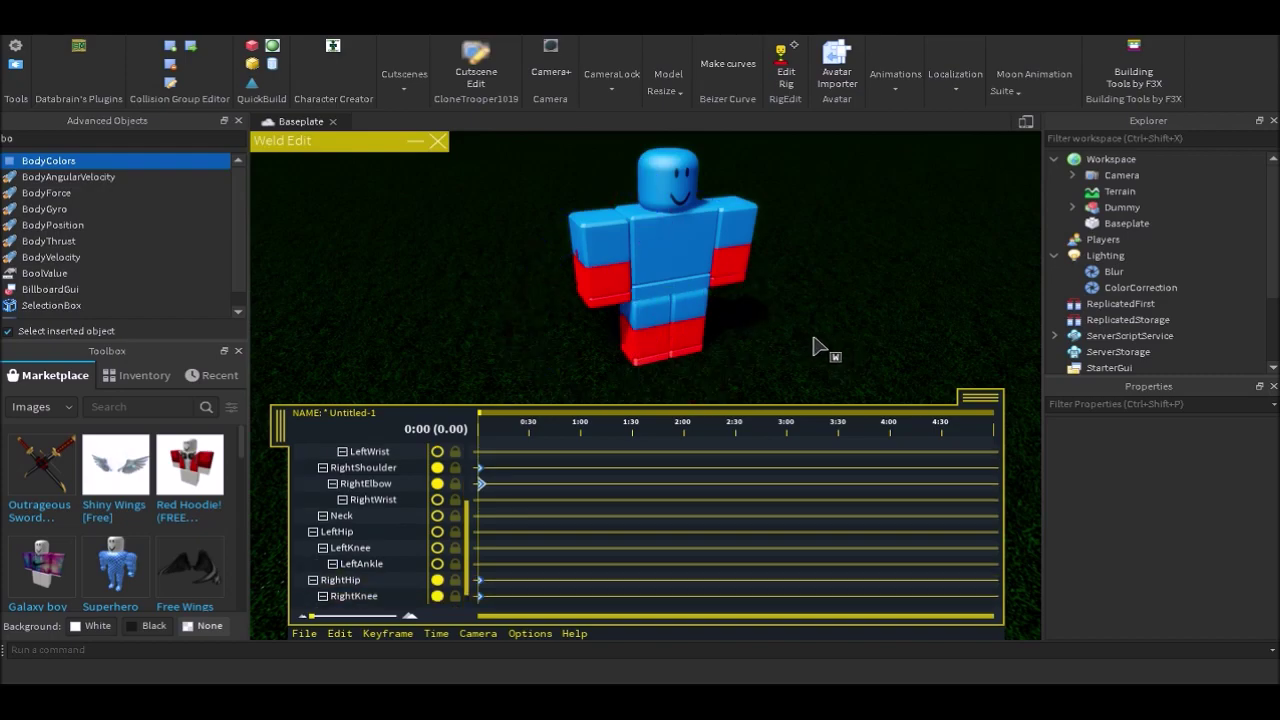
Try a small rotation of the left arm and undo it
right_click_drag(785, 337, 729, 337)
scroll(781, 337, "down", 3)
left_click(752, 292)
mouse_move(757, 203)
left_mouse_down()
mouse_move(690, 205)
mouse_move(744, 195)
left_mouse_up()
left_click(340, 634)
left_click(487, 460)
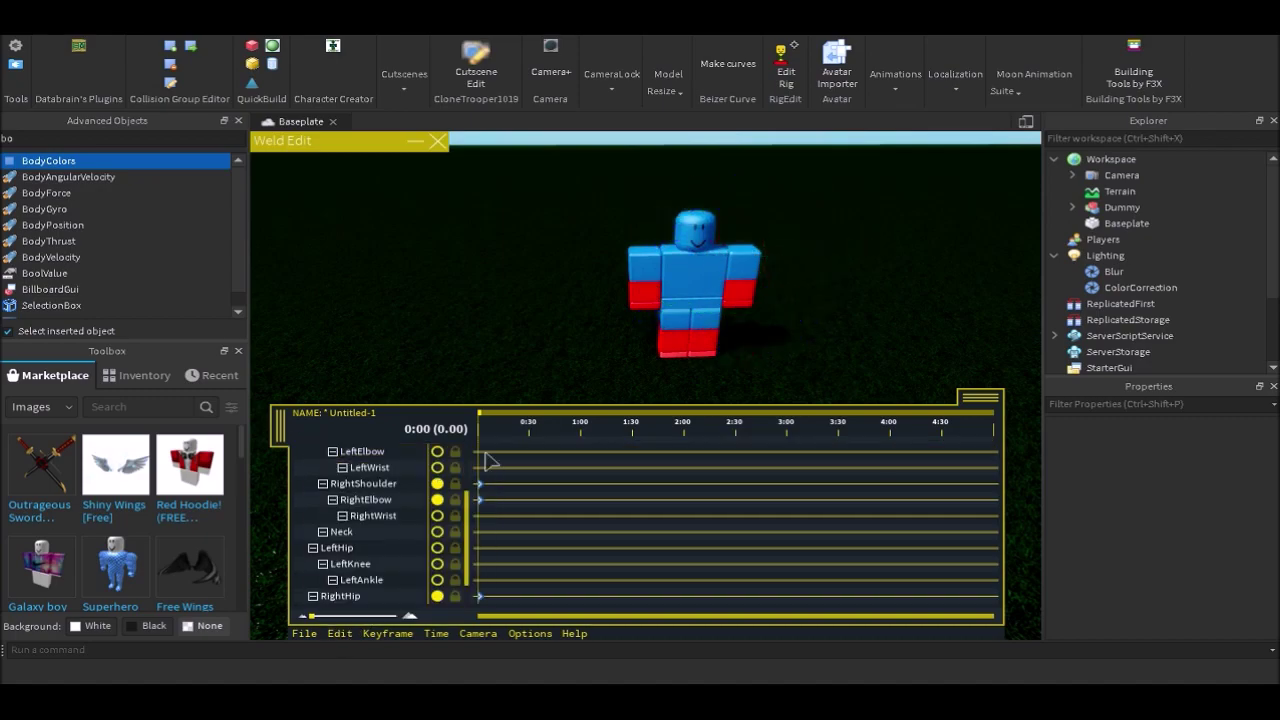
Rotate the left forearm slightly at the elbow and expand the Weld Edit window
left_click(752, 307)
right_click_drag(705, 258, 700, 255)
left_click_drag(697, 250, 699, 310)
mouse_move(652, 205)
left_mouse_down()
mouse_move(611, 213)
mouse_move(597, 243)
mouse_move(711, 232)
mouse_move(649, 210)
left_mouse_up()
left_click(340, 633)
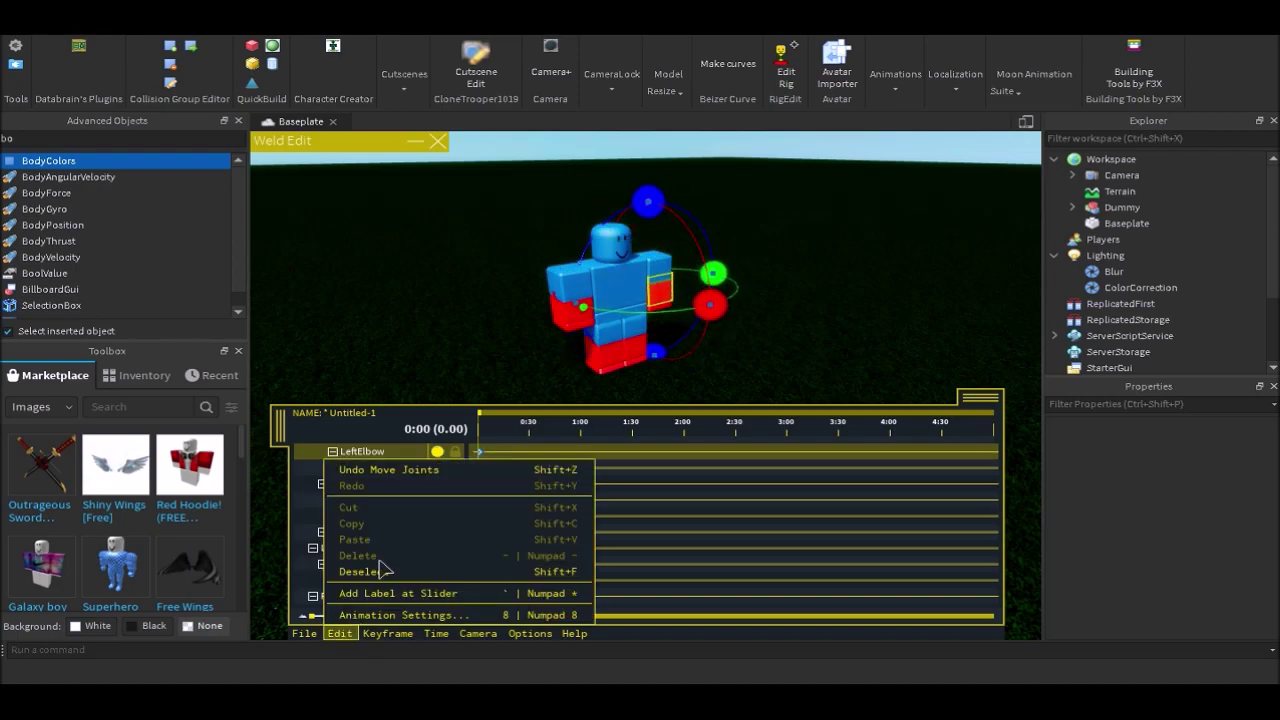
left_click(414, 140)
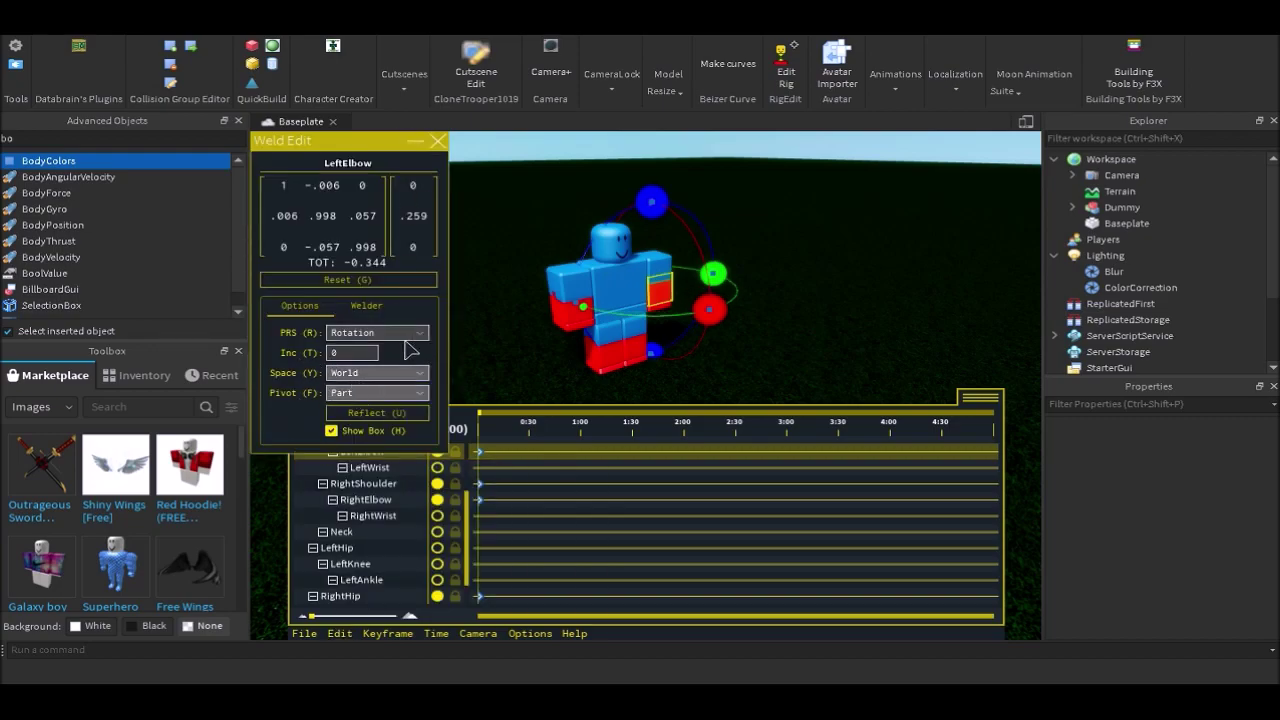
left_click(800, 315)
Raise the right arm forward by about 68°
right_click_drag(620, 297, 636, 306)
left_click(652, 325)
left_click_drag(753, 346, 694, 262)
Tilt the dummy's head by about 1.4° at the neck
left_click(694, 262)
right_click_drag(760, 262, 712, 232)
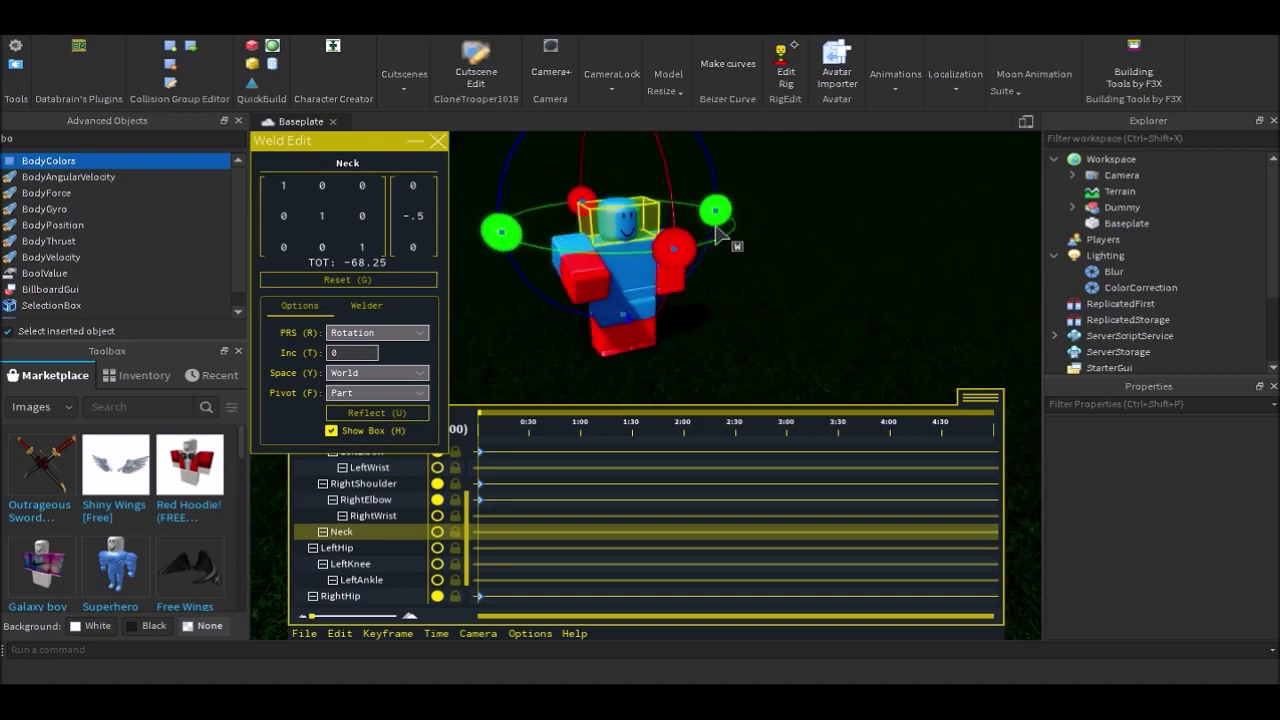
left_click_drag(667, 245, 675, 276)
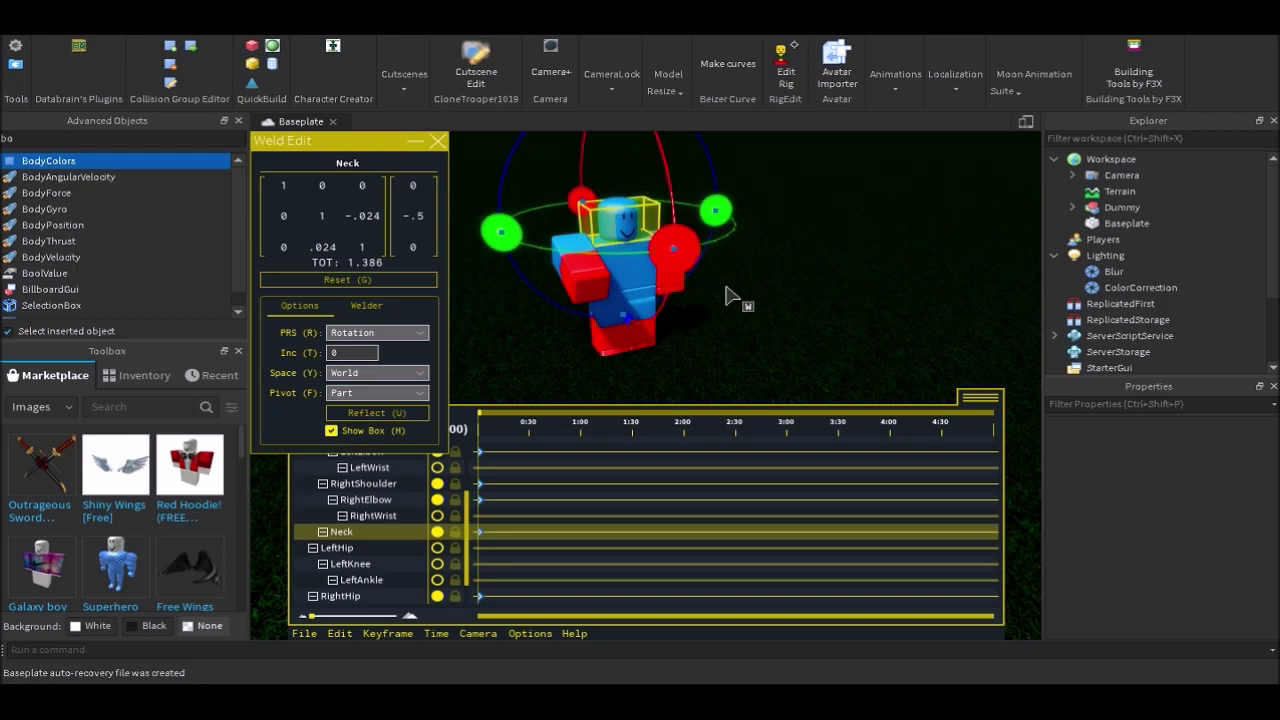
left_click(735, 291)
right_click_drag(676, 281, 676, 281)
Adjust the raised right arm's rotation by about 18°
left_click(541, 252)
scroll(590, 243, "down", 2)
right_click_drag(590, 243, 645, 255)
left_click(641, 258)
left_click_drag(702, 313, 727, 305)
left_click(866, 216)
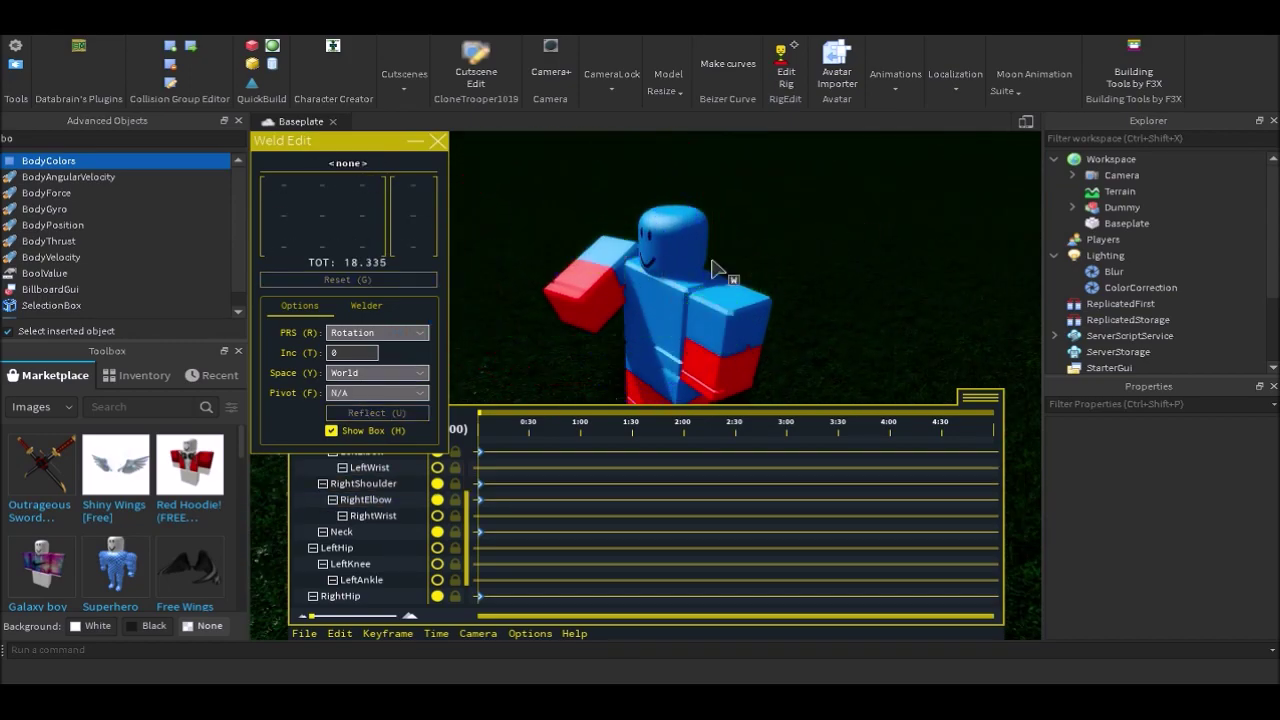
Bend the right forearm upward at the elbow by about 47°
left_click(596, 285)
right_click_drag(671, 250, 713, 240)
scroll(690, 247, "down", 2)
left_click_drag(608, 308, 655, 208)
left_click(861, 225)
right_click_drag(853, 231, 850, 233)
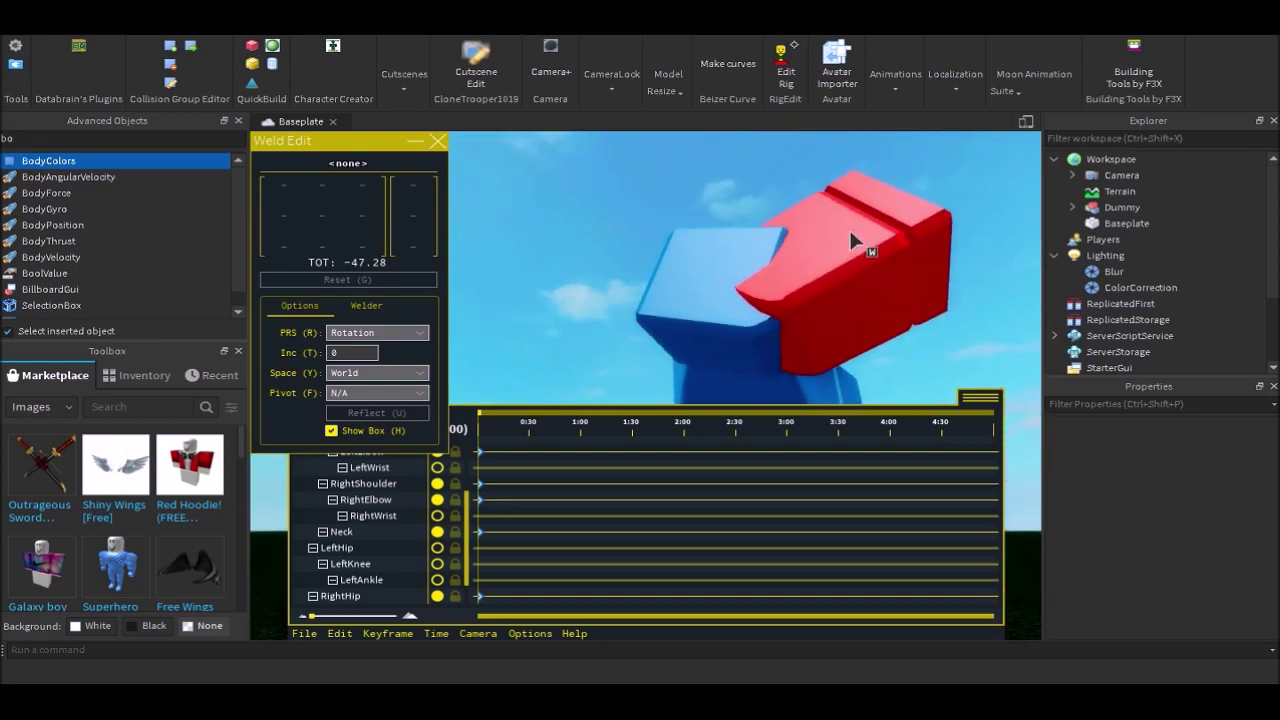
scroll(847, 248, "down", 5)
right_click_drag(548, 248, 554, 290)
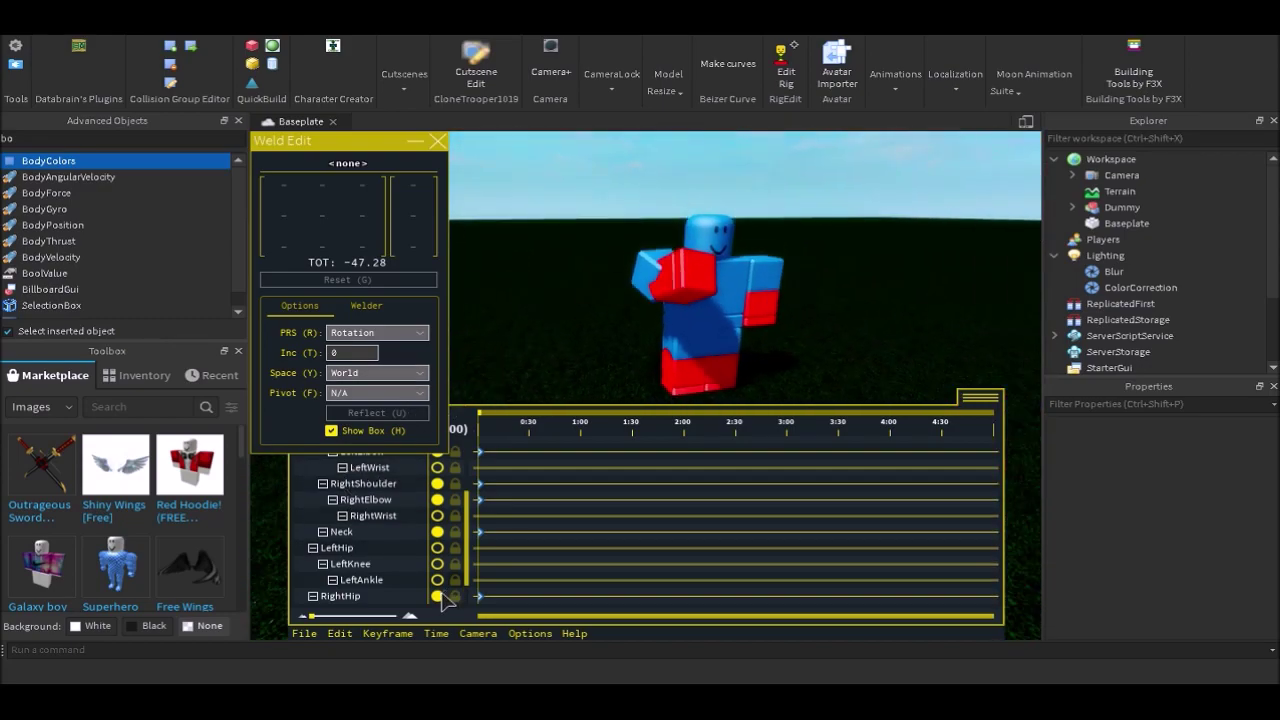
Try to rotate the right forearm by about 25° at the elbow in local space
left_click(340, 634)
left_click(676, 290)
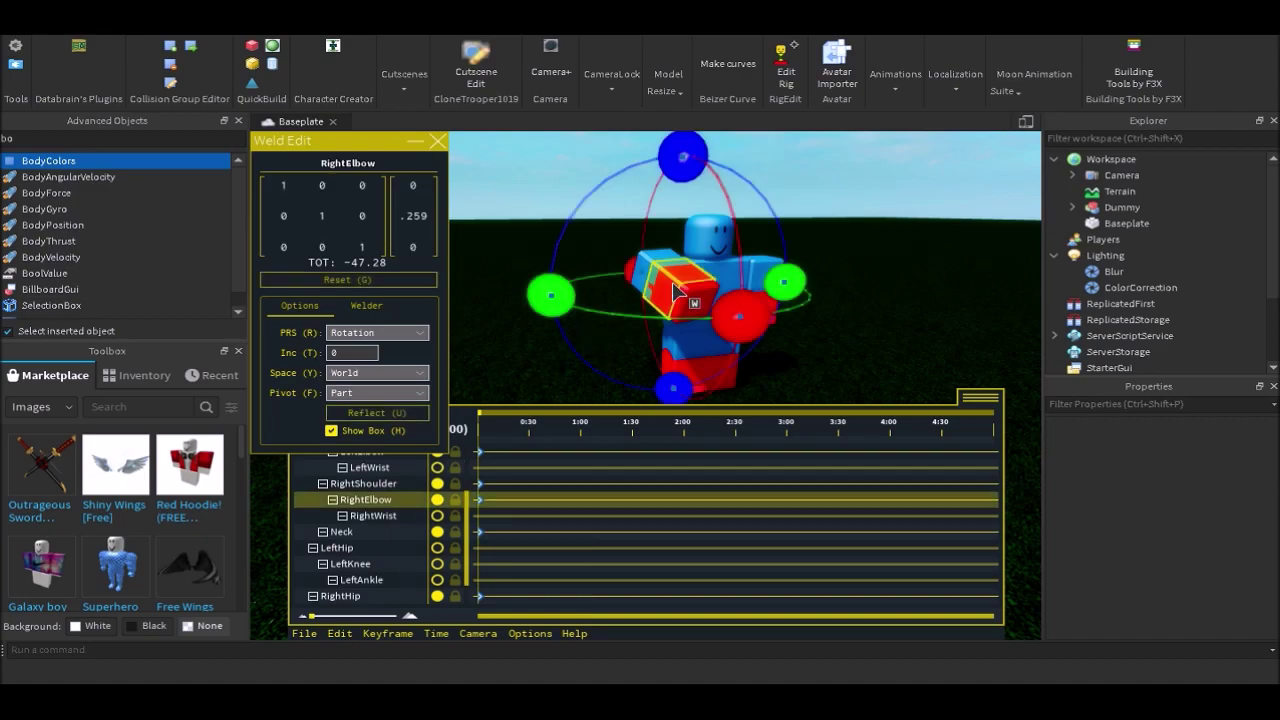
left_click(348, 377)
left_click(356, 390)
left_click_drag(720, 162, 683, 224)
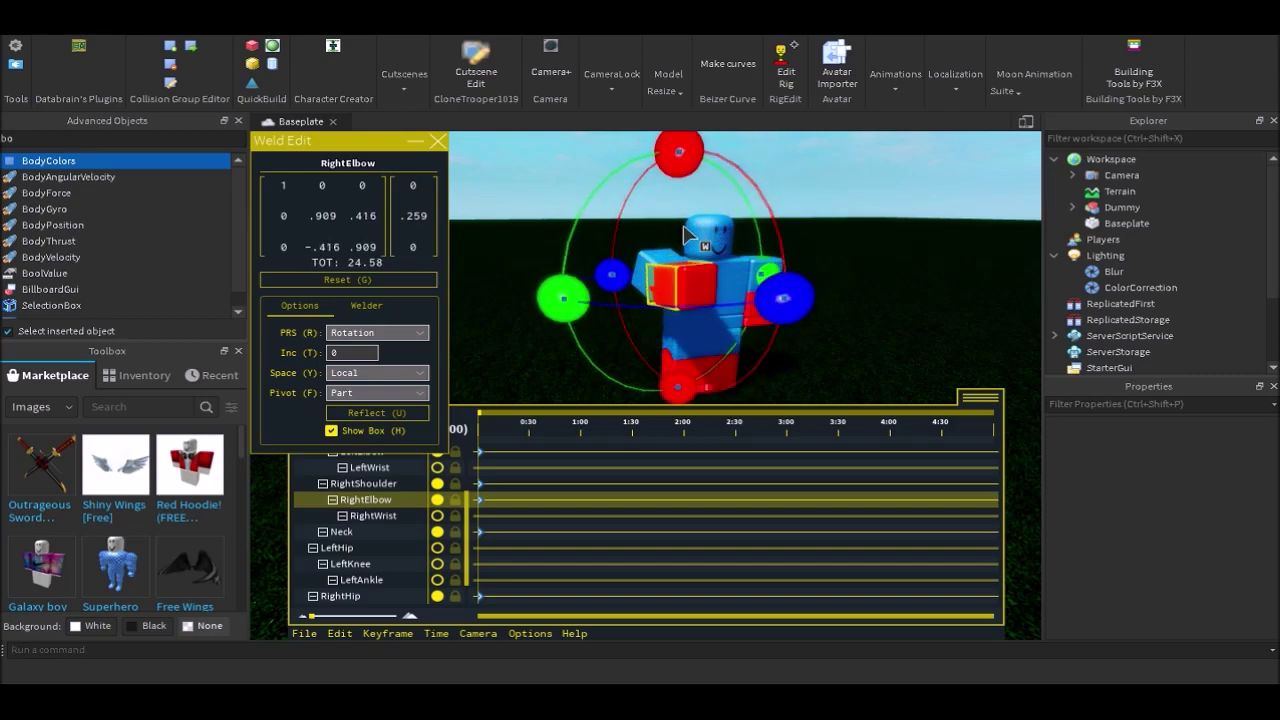
left_click(340, 633)
left_click(421, 484)
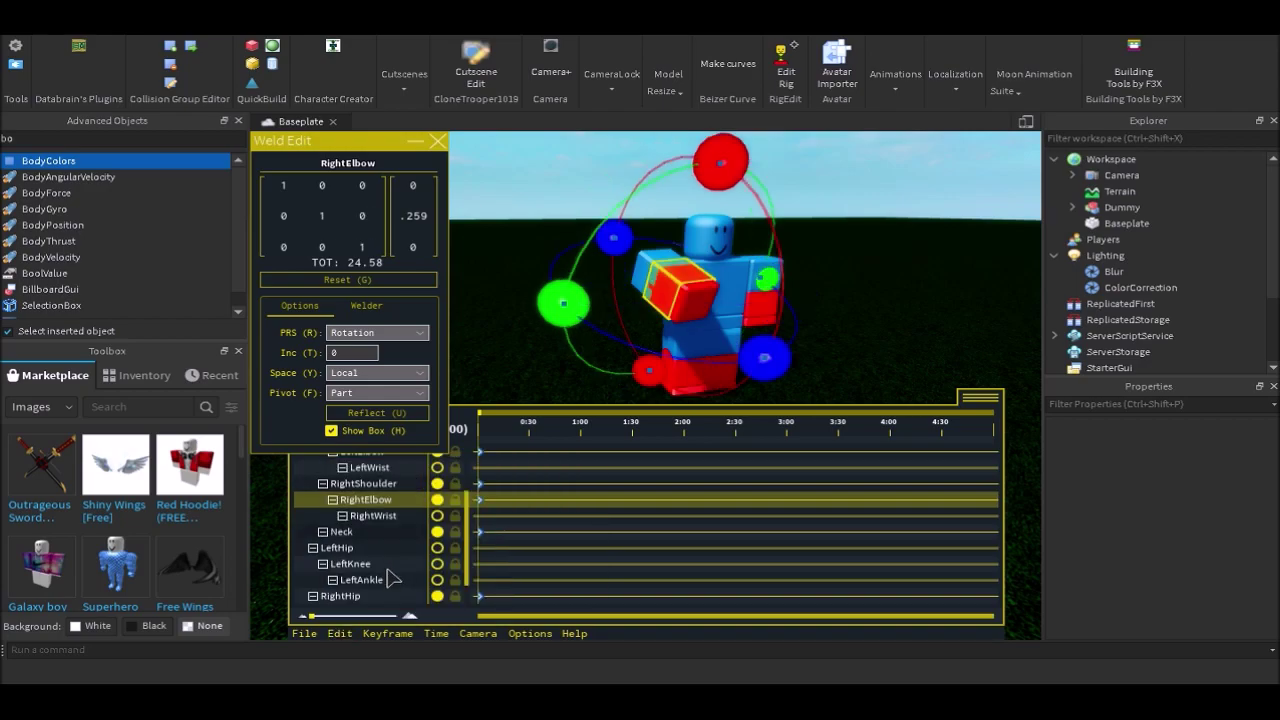
Undo the most recent pose changes to the right arm and head
left_click(340, 633)
left_click(421, 470)
left_click(340, 633)
left_click(450, 486)
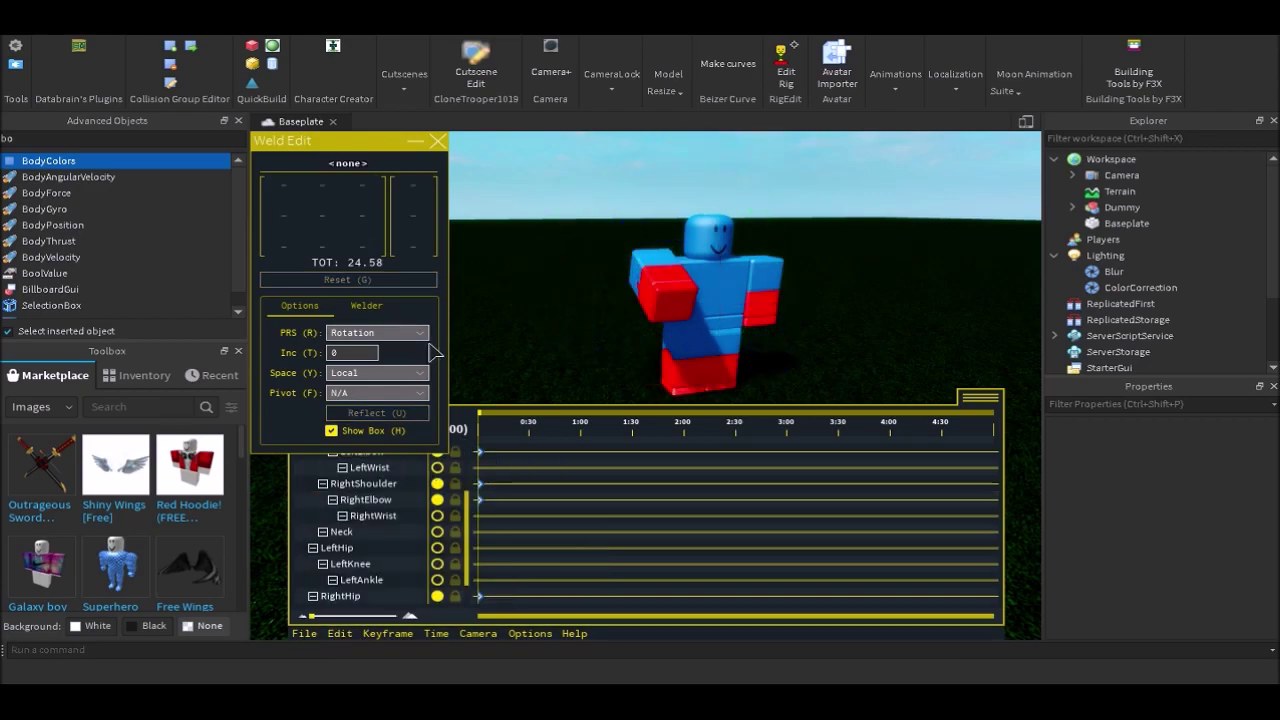
left_click(340, 633)
left_click(410, 484)
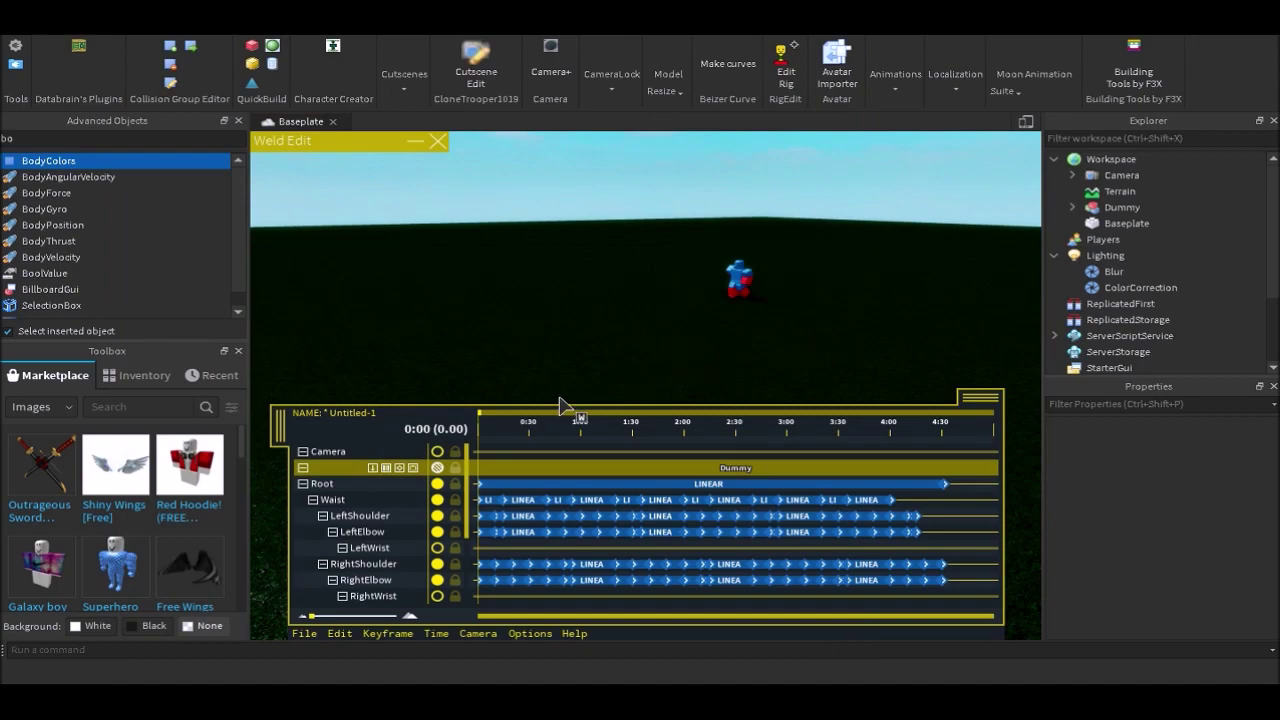
Play back the whole animation and return to the first frame
scroll(594, 388, "up", 6)
right_click_drag(630, 364, 636, 350)
key("space")
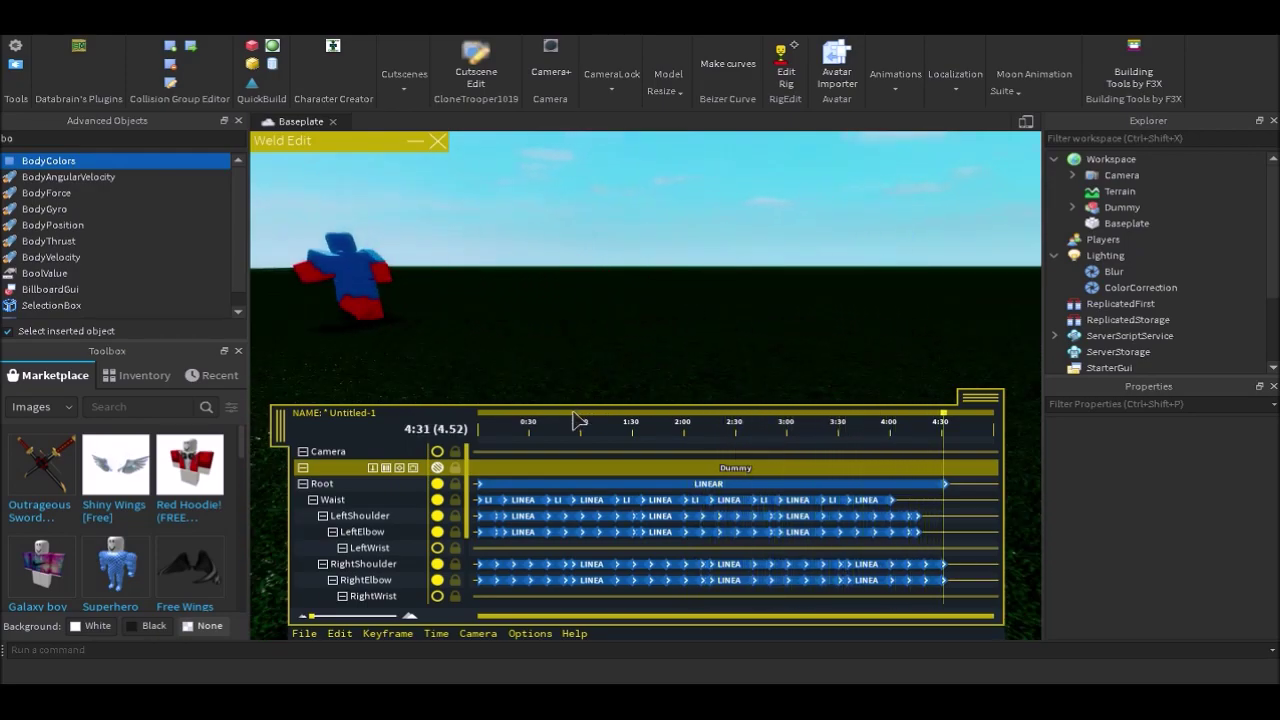
left_click(480, 421)
Delete the Root track's final keyframe at 4:31
right_click_drag(624, 328, 620, 325)
key("w")
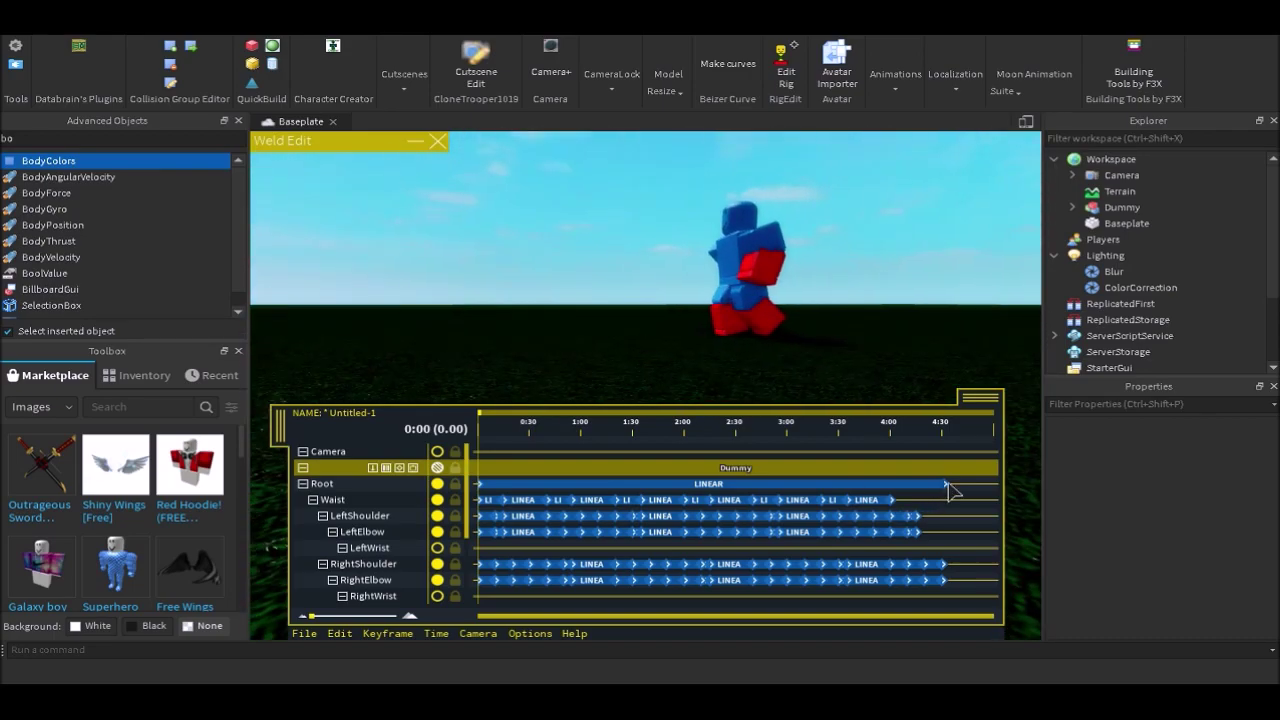
left_click(945, 485)
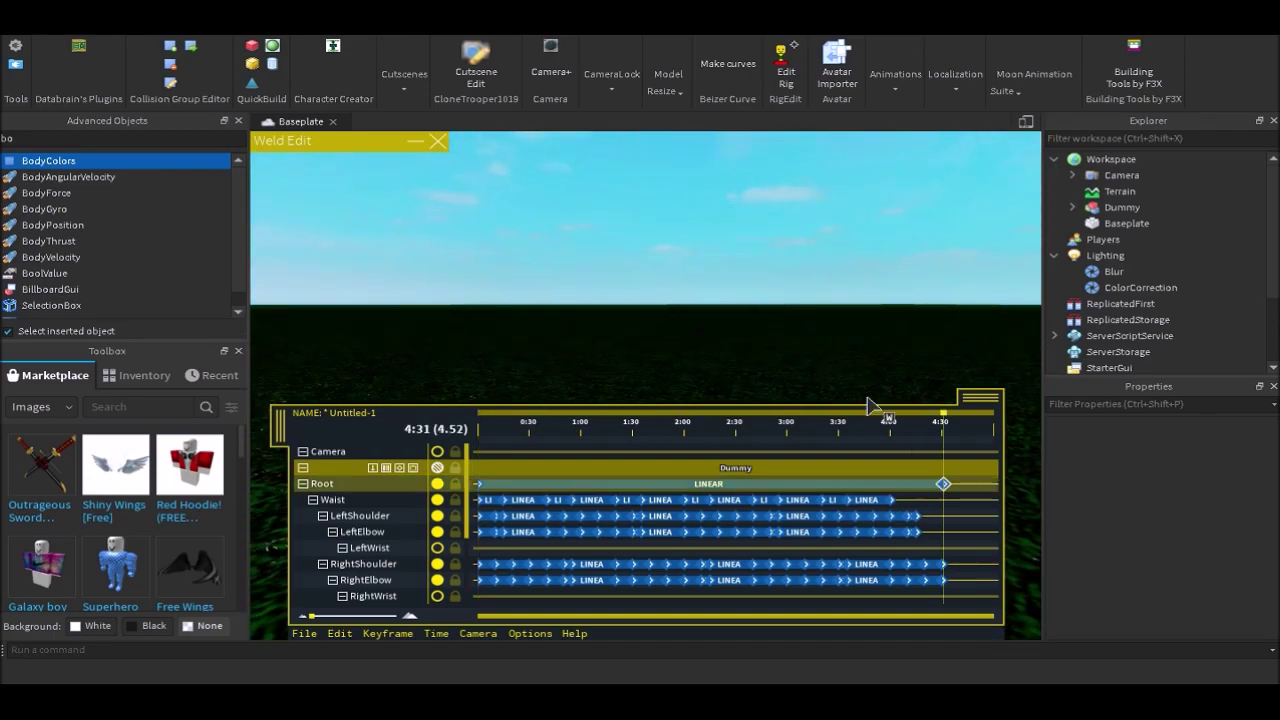
key("Delete")
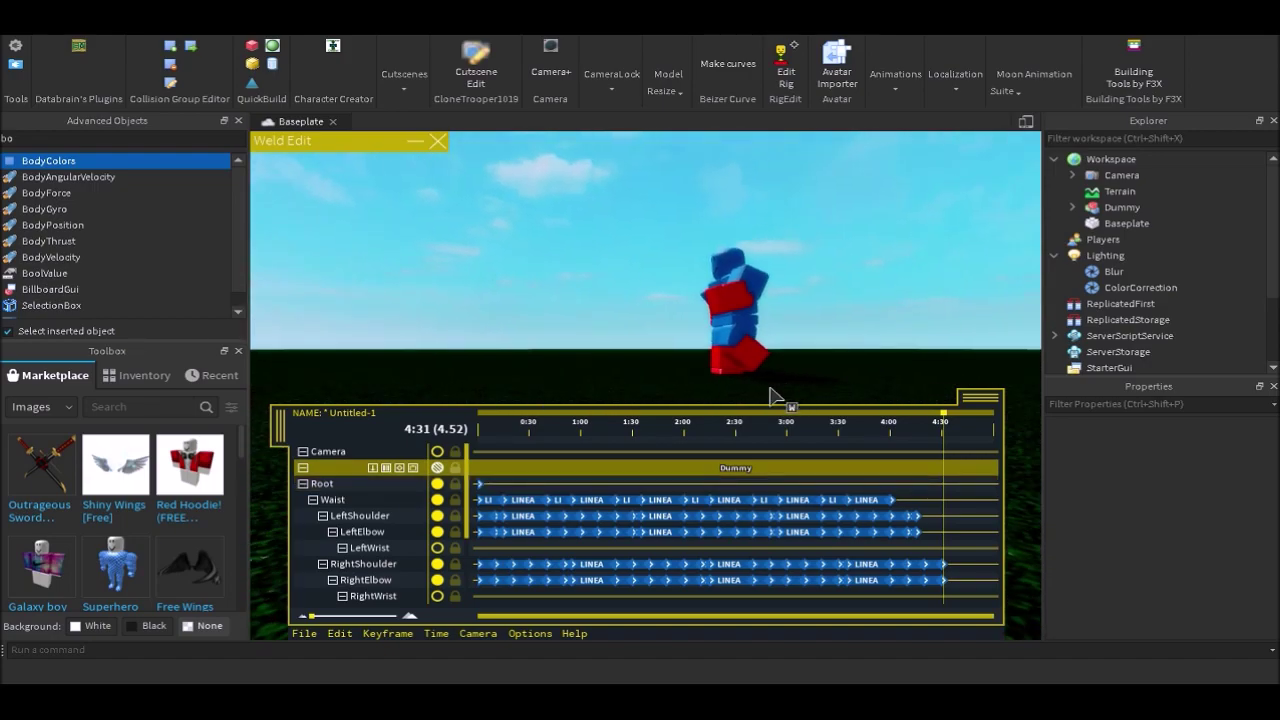
Go to the first frame and examine the side view of the dummy's feet against the ground
right_click_drag(662, 362, 662, 362)
key("w")
left_click(479, 430)
right_click_drag(604, 313, 604, 313)
key("w")
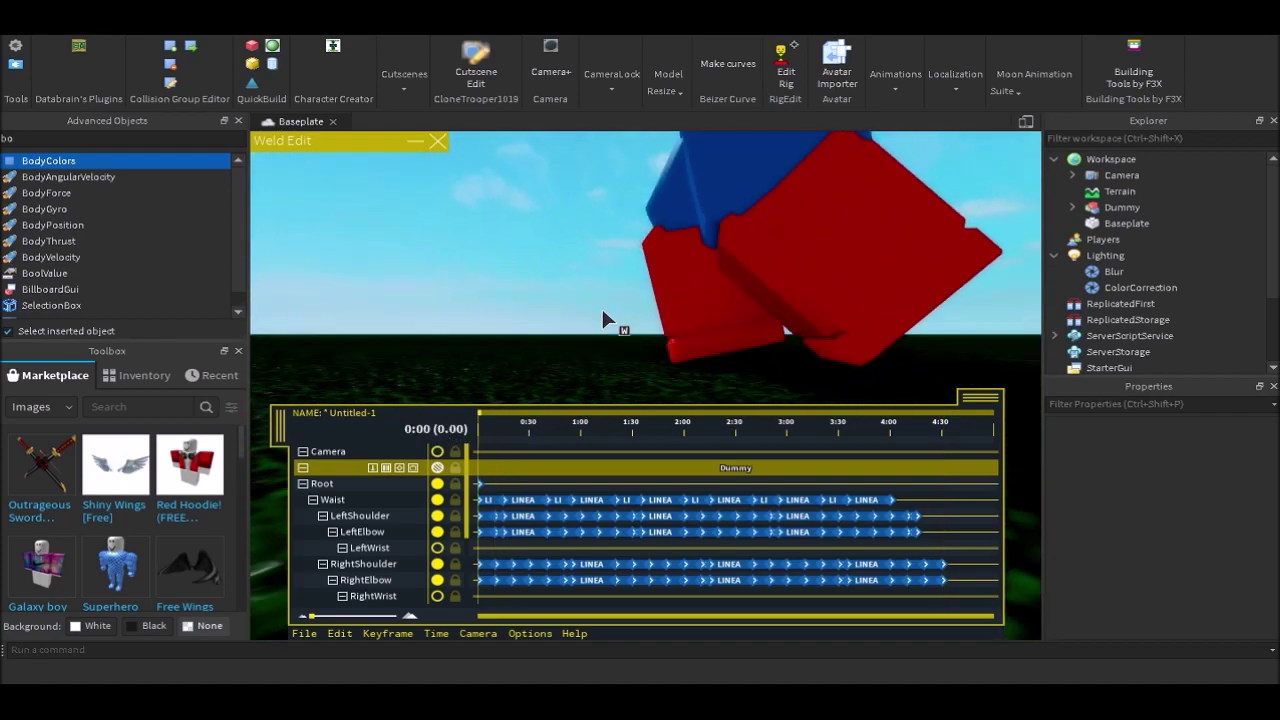
key("w")
right_click_drag(656, 352, 656, 352)
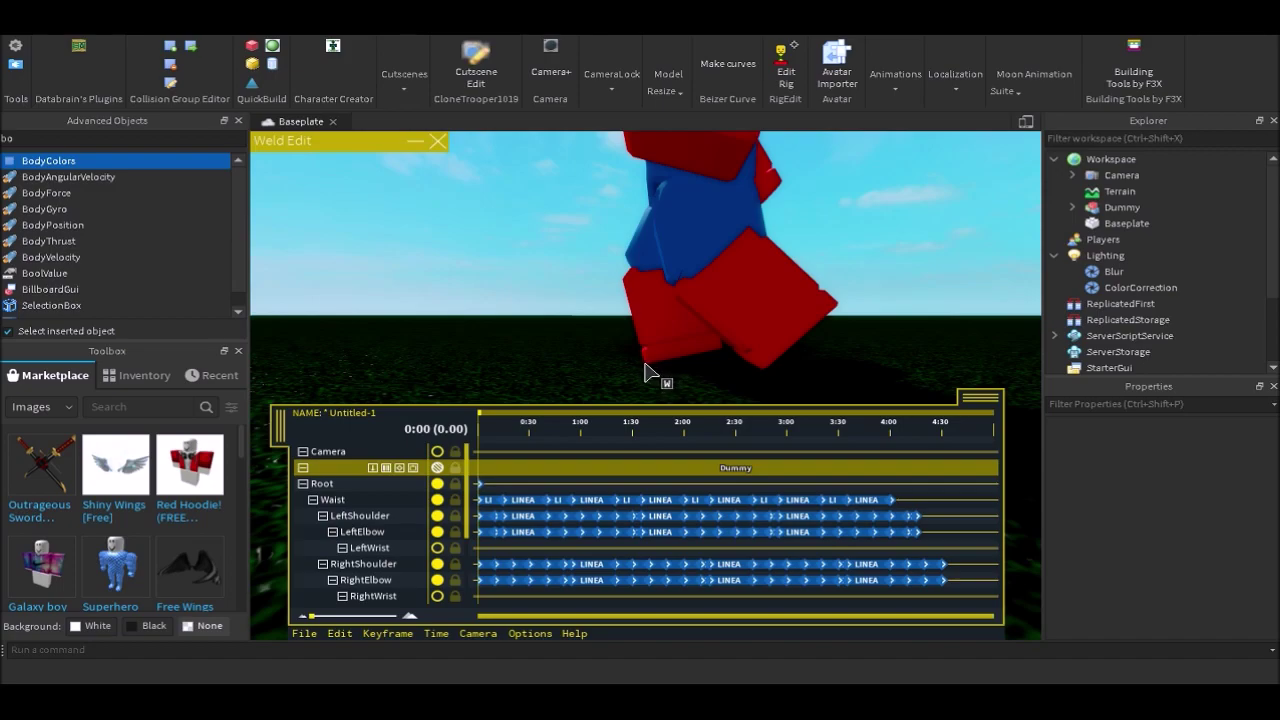
Add a Root keyframe at 0:30 to hold the dummy's starting position
left_click_drag(485, 426, 530, 428)
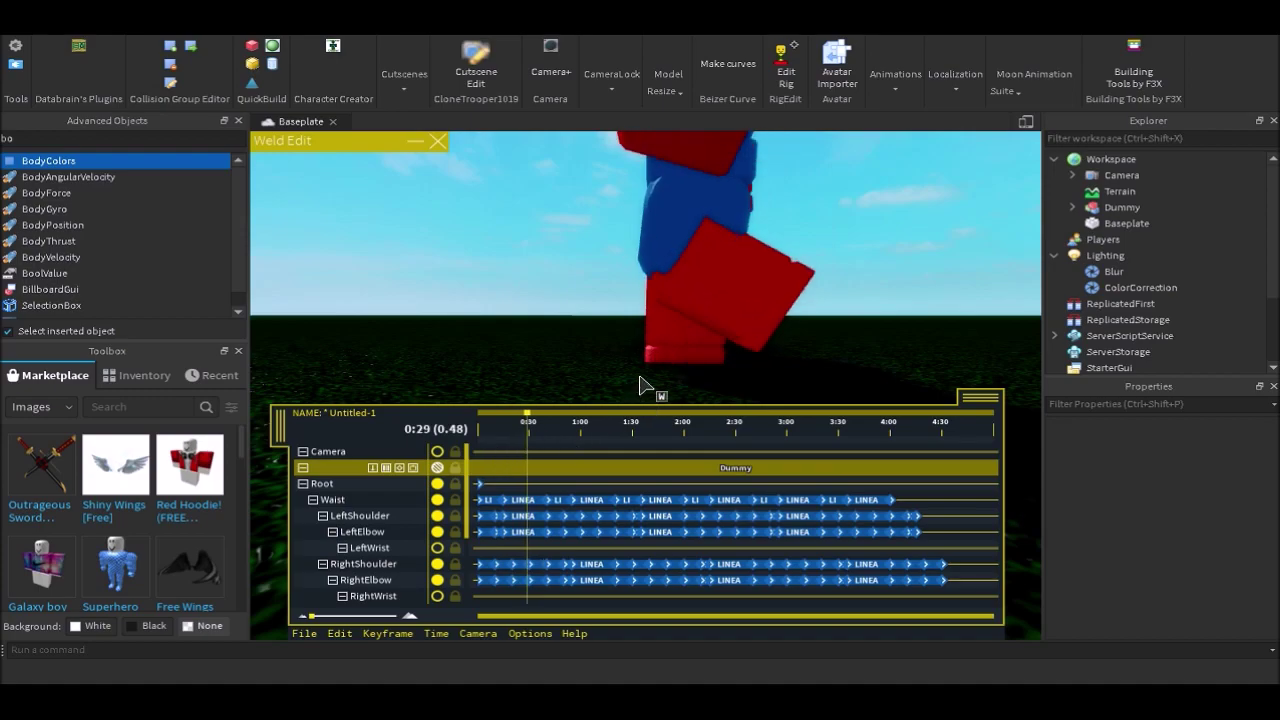
left_click_drag(534, 431, 530, 428)
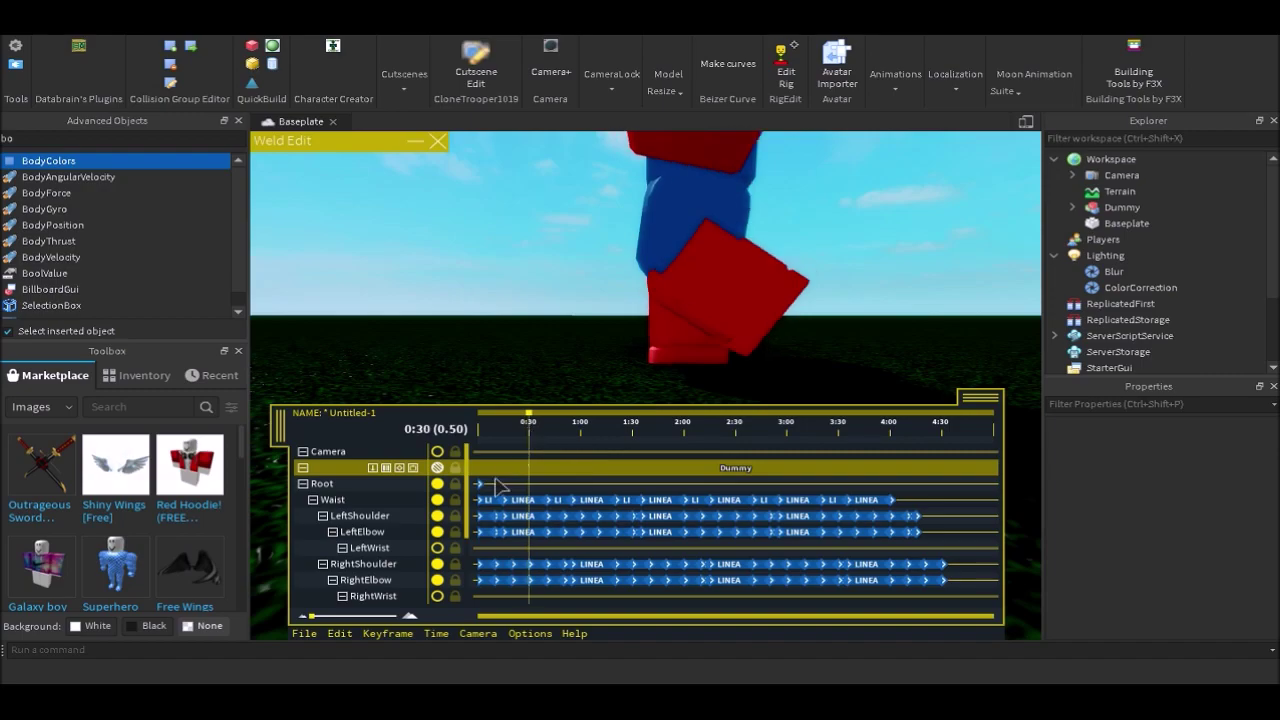
left_click(756, 168)
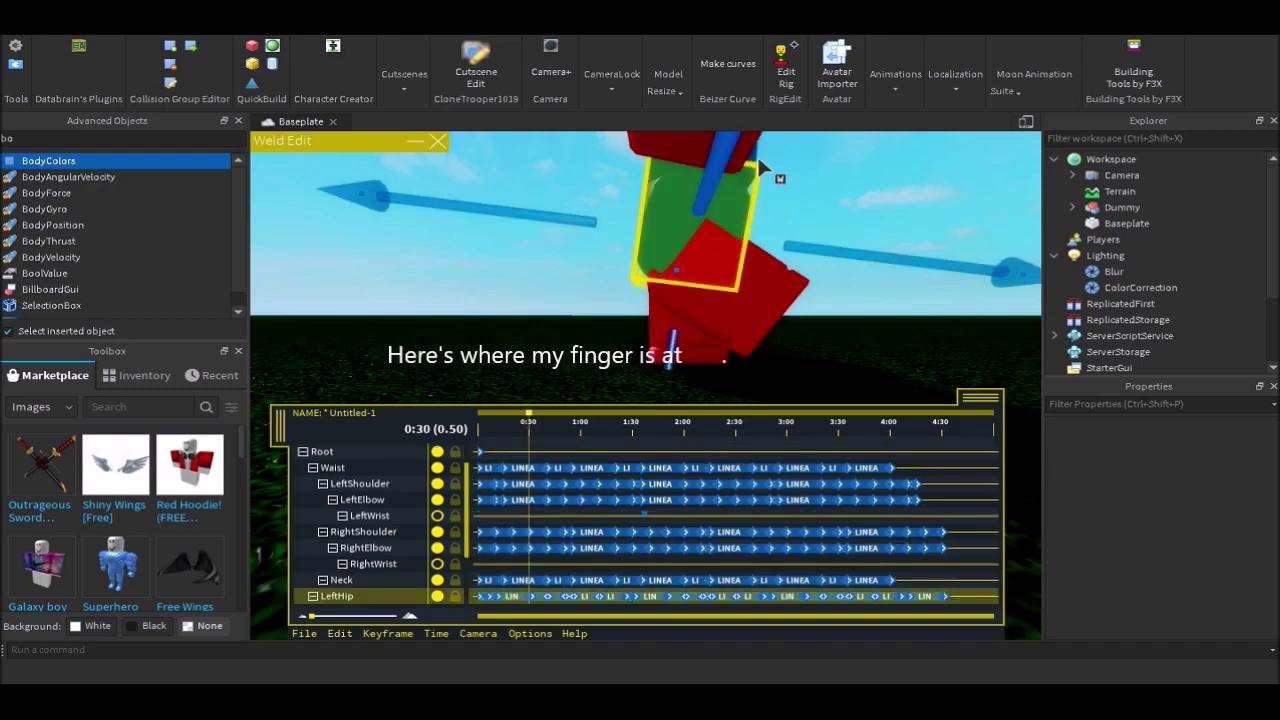
right_click_drag(788, 154, 818, 239)
left_click(812, 177)
key("equal")
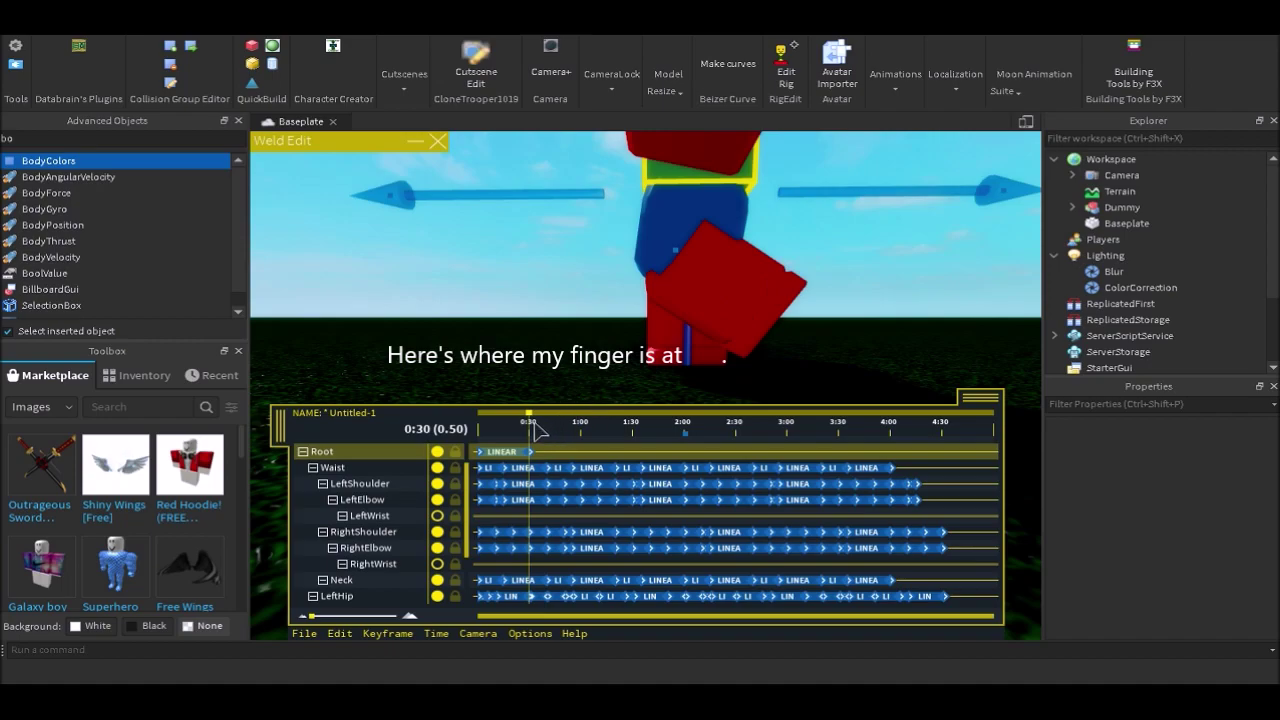
Try to move the Root forward at 0:39, preview the motion and delete the added Root keyframes
left_click_drag(536, 428, 548, 434)
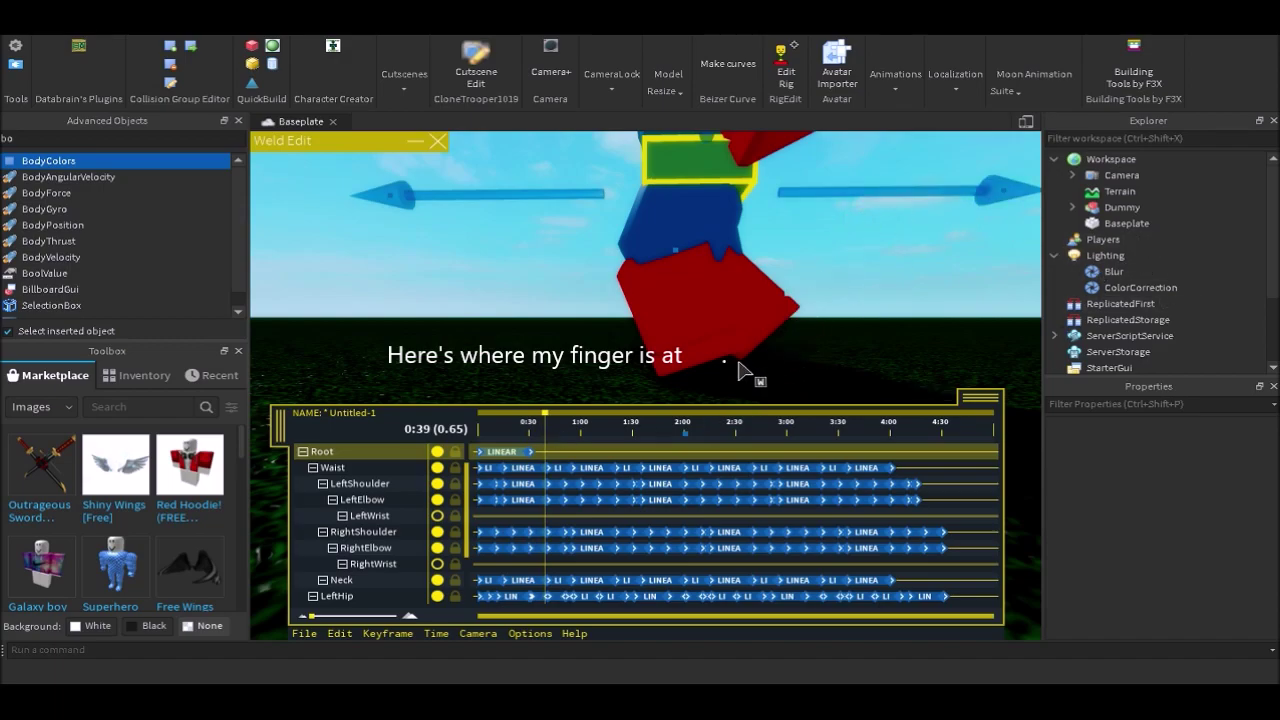
left_click_drag(843, 193, 737, 200)
mouse_move(523, 424)
left_mouse_down()
mouse_move(548, 431)
mouse_move(477, 431)
mouse_move(518, 441)
mouse_move(518, 463)
mouse_move(491, 430)
mouse_move(513, 432)
left_mouse_up()
key("space")
key("Delete")
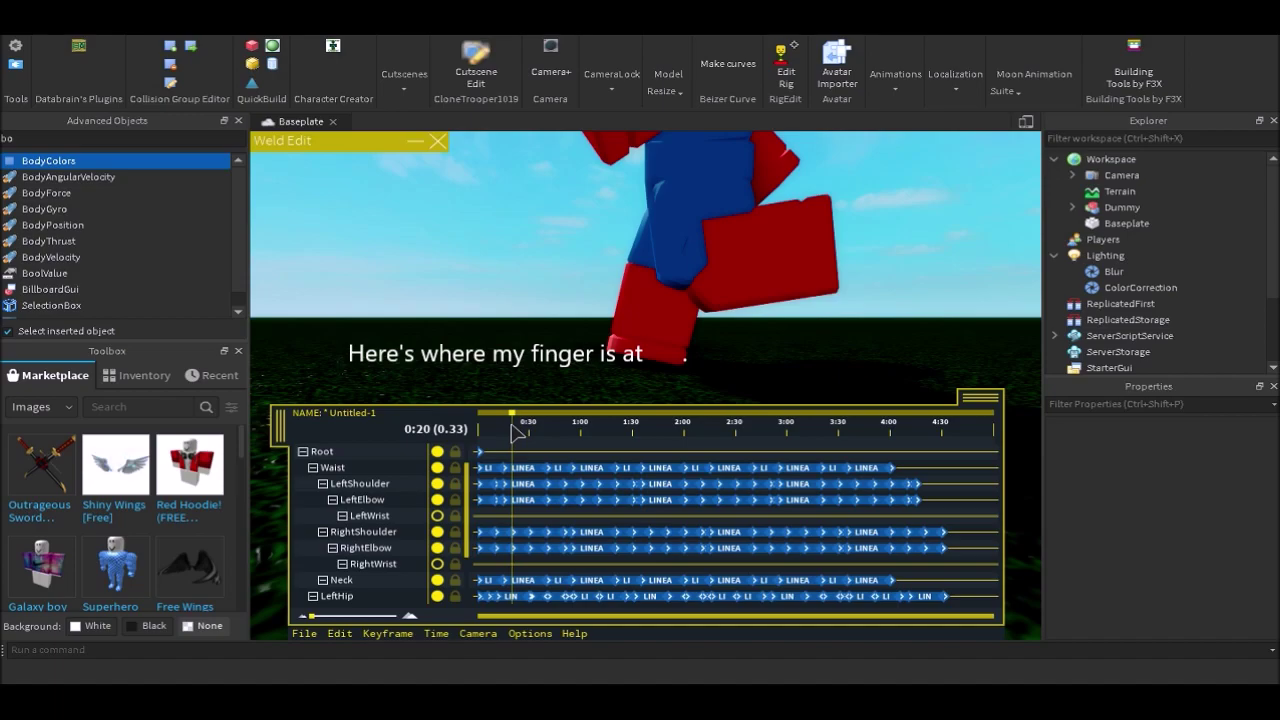
Add a Root keyframe at 0:20, move the Root forward at 0:34 and preview the motion
left_click(727, 200)
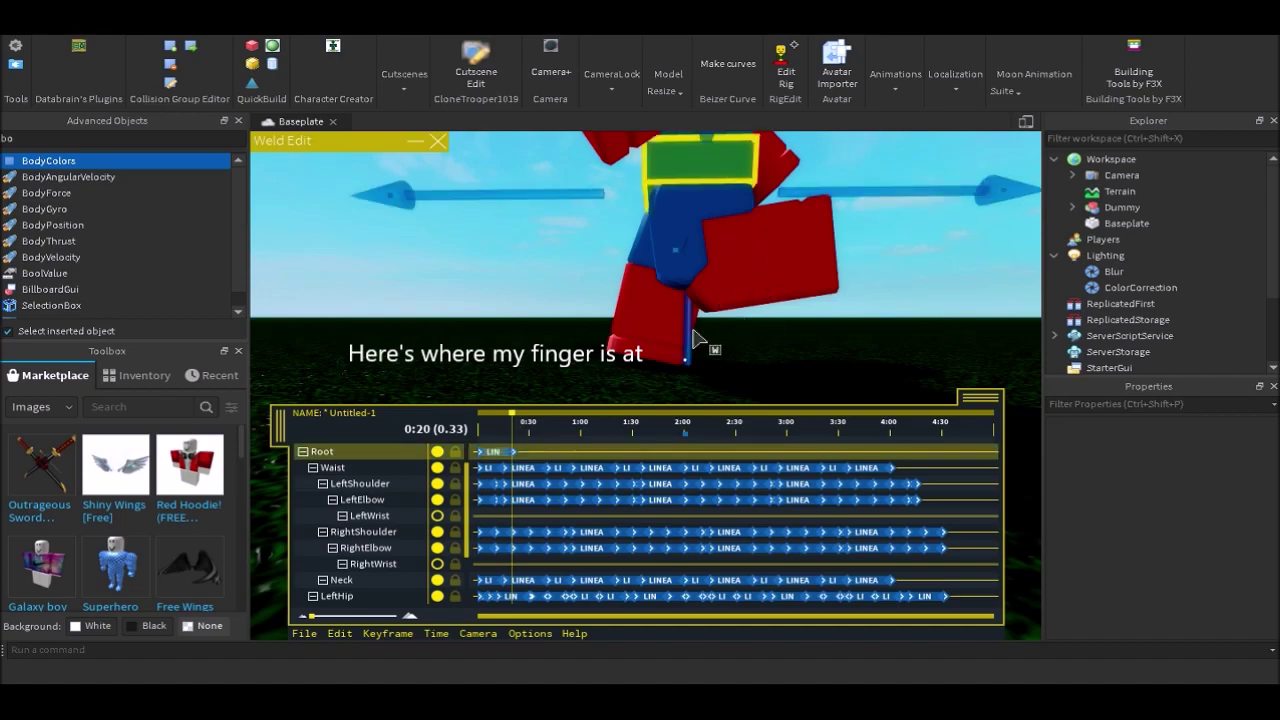
left_click_drag(517, 428, 538, 428)
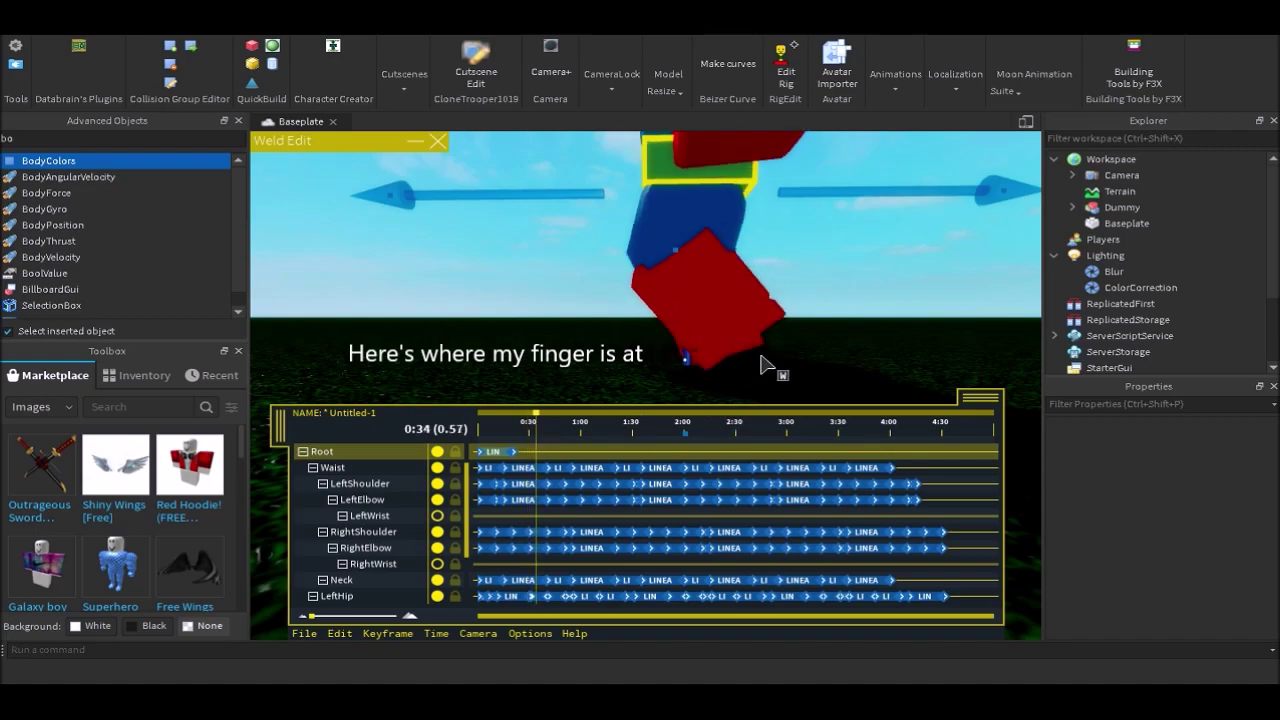
left_click_drag(831, 194, 745, 198)
left_click_drag(536, 428, 511, 440)
key("space")
Delete the Root keyframes at 0:20 and 0:34
left_click(516, 451)
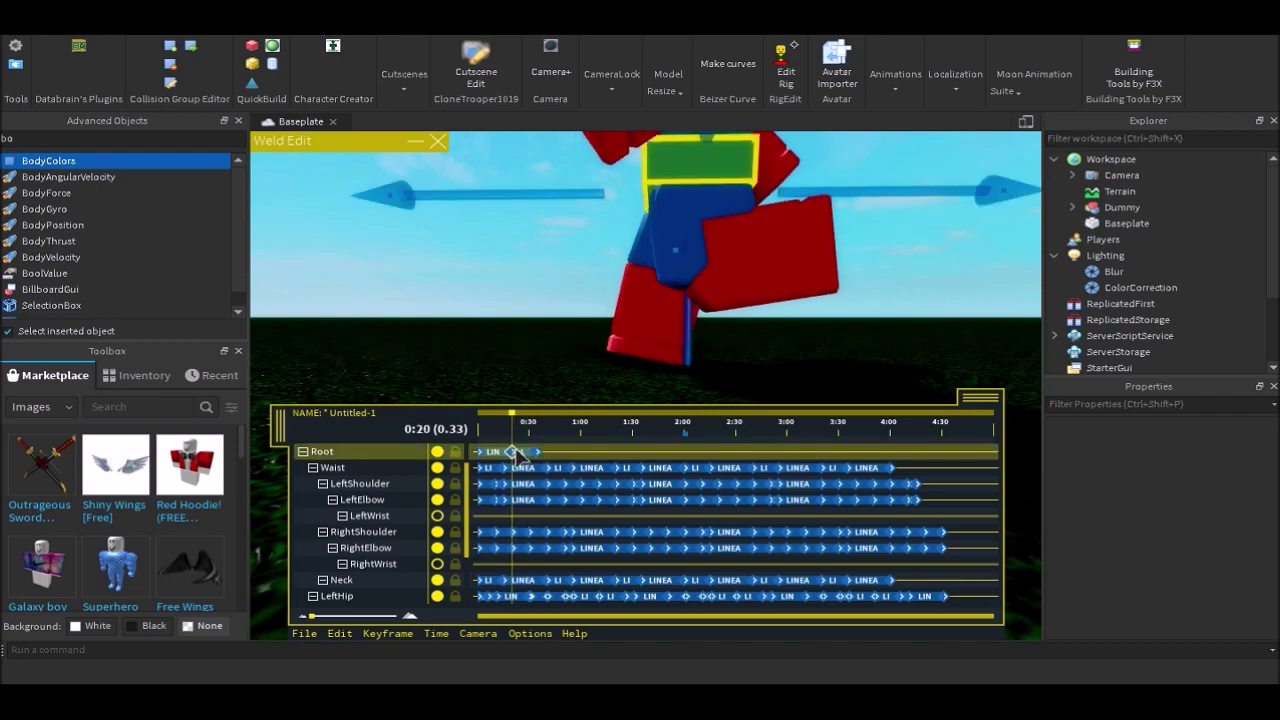
key("Delete")
left_click(536, 453)
key("Delete")
Add a Root keyframe at 0:18 that holds the dummy's starting position
mouse_move(515, 432)
left_mouse_down()
mouse_move(483, 433)
mouse_move(512, 440)
left_mouse_up()
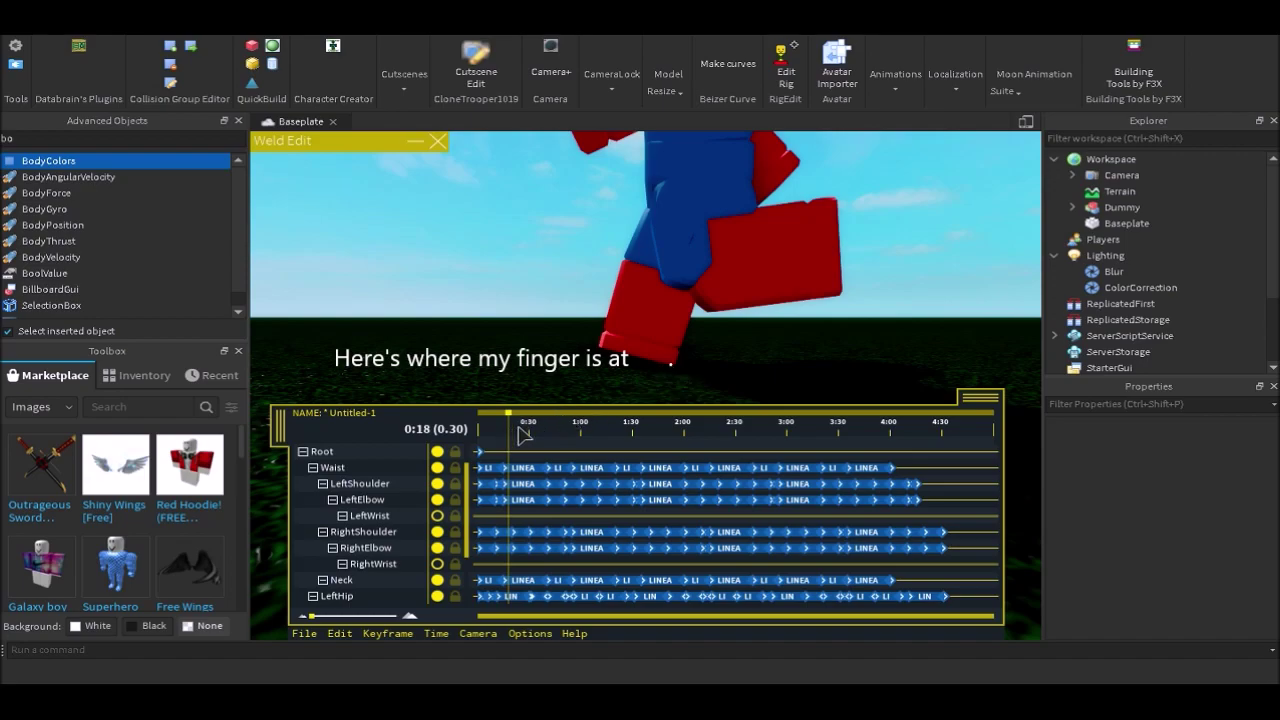
left_click(674, 181)
left_click(850, 155)
left_click(695, 150)
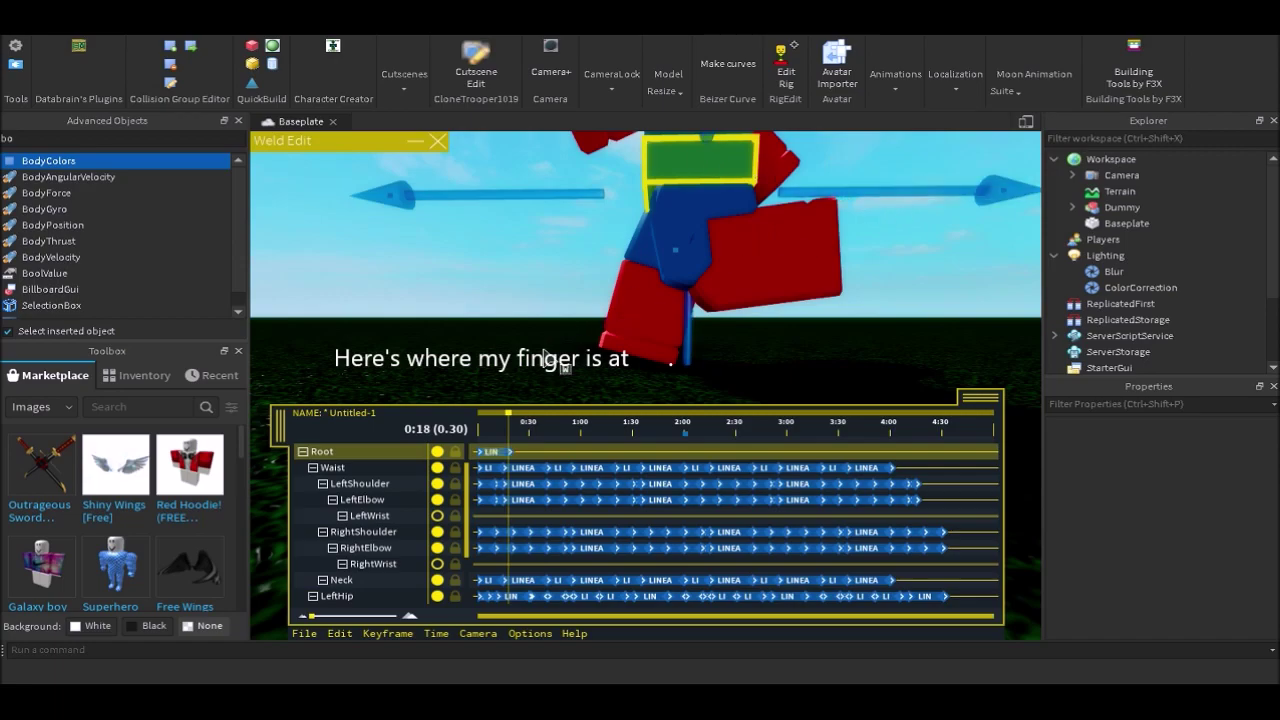
Move the Root forward at 0:36 and preview the motion from the first frame
left_click_drag(510, 420, 539, 438)
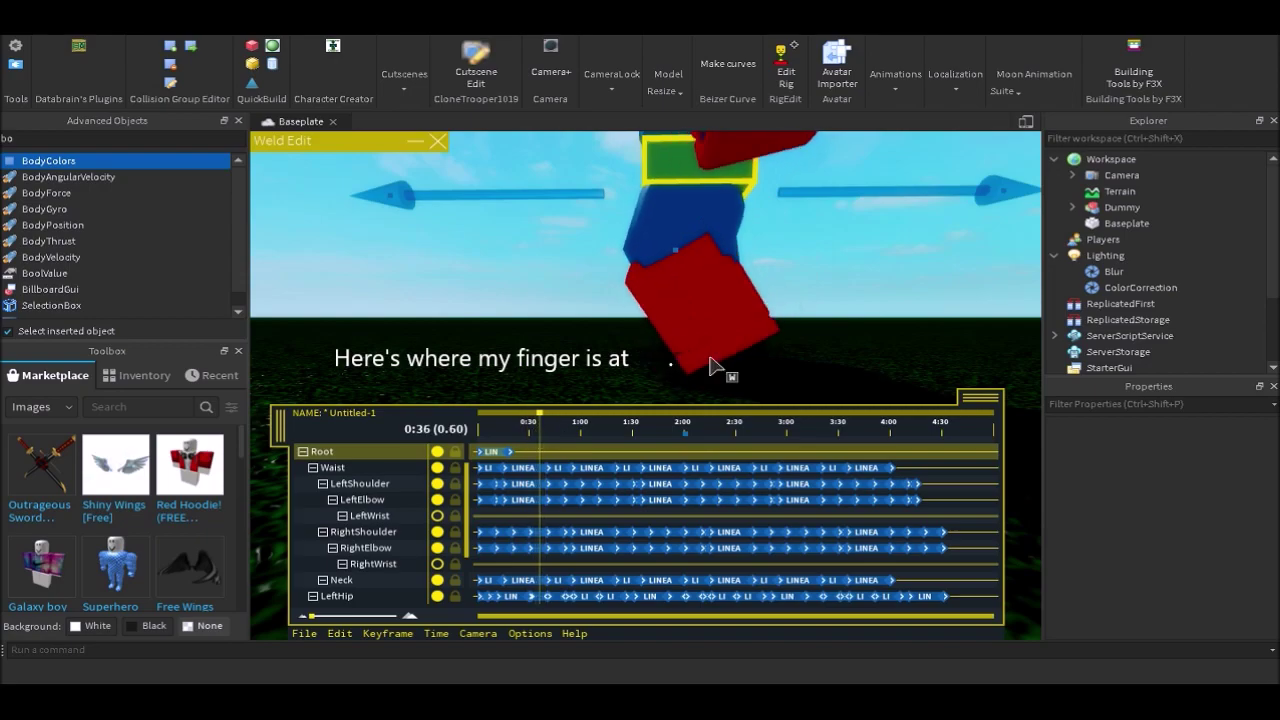
left_click_drag(969, 195, 840, 208)
left_click(479, 433)
key("space")
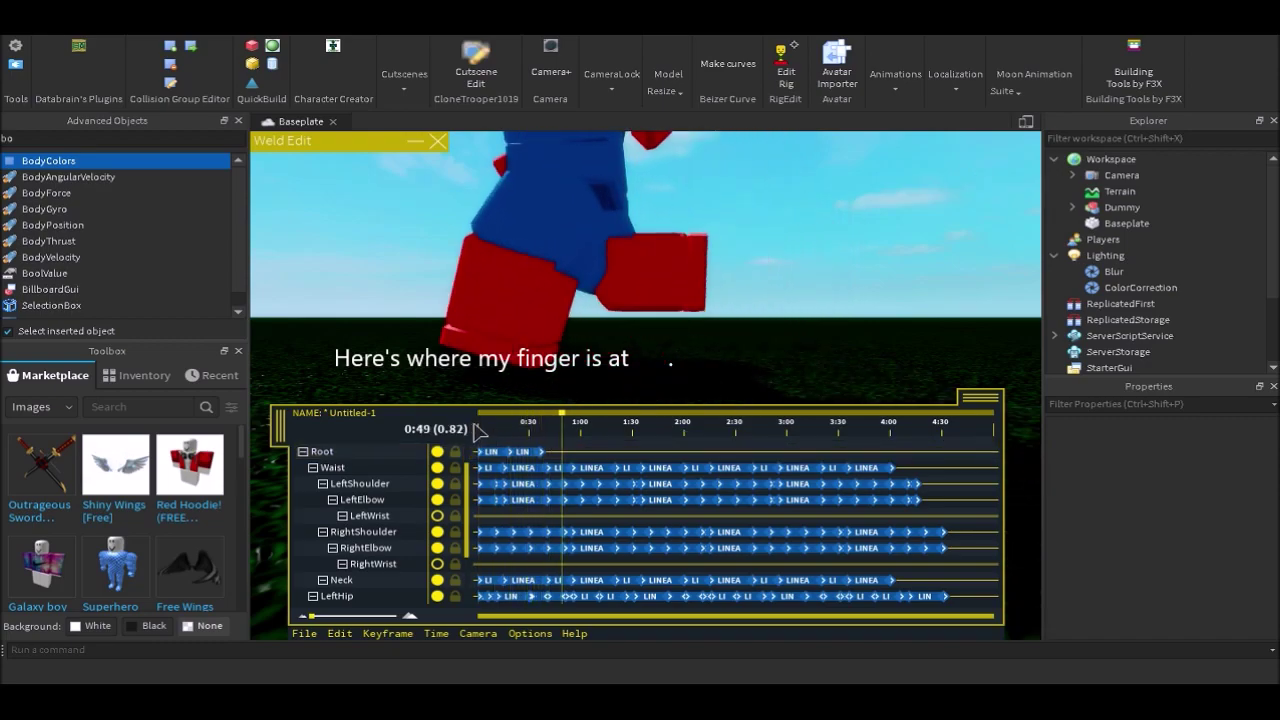
Add a Root keyframe at 0:29 and delete the Root keyframe at 0:36
mouse_move(505, 432)
left_mouse_down()
mouse_move(486, 432)
mouse_move(528, 434)
left_mouse_up()
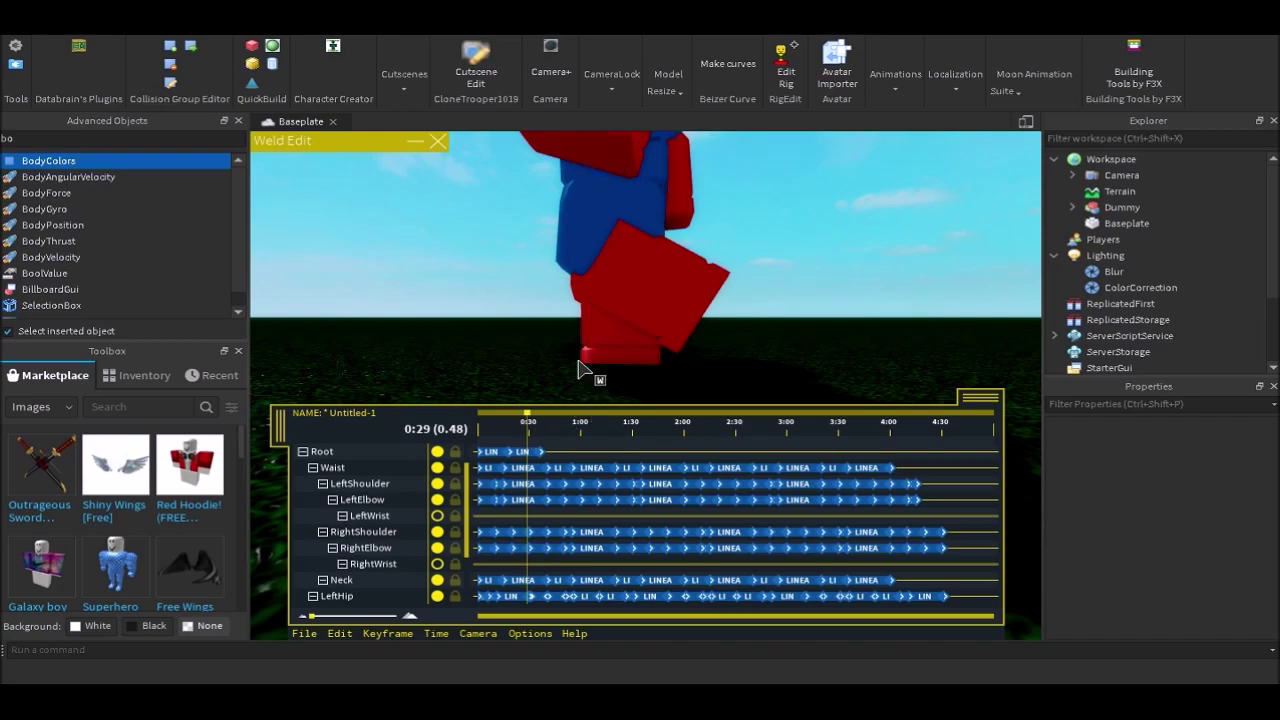
left_click(658, 182)
left_click(676, 178)
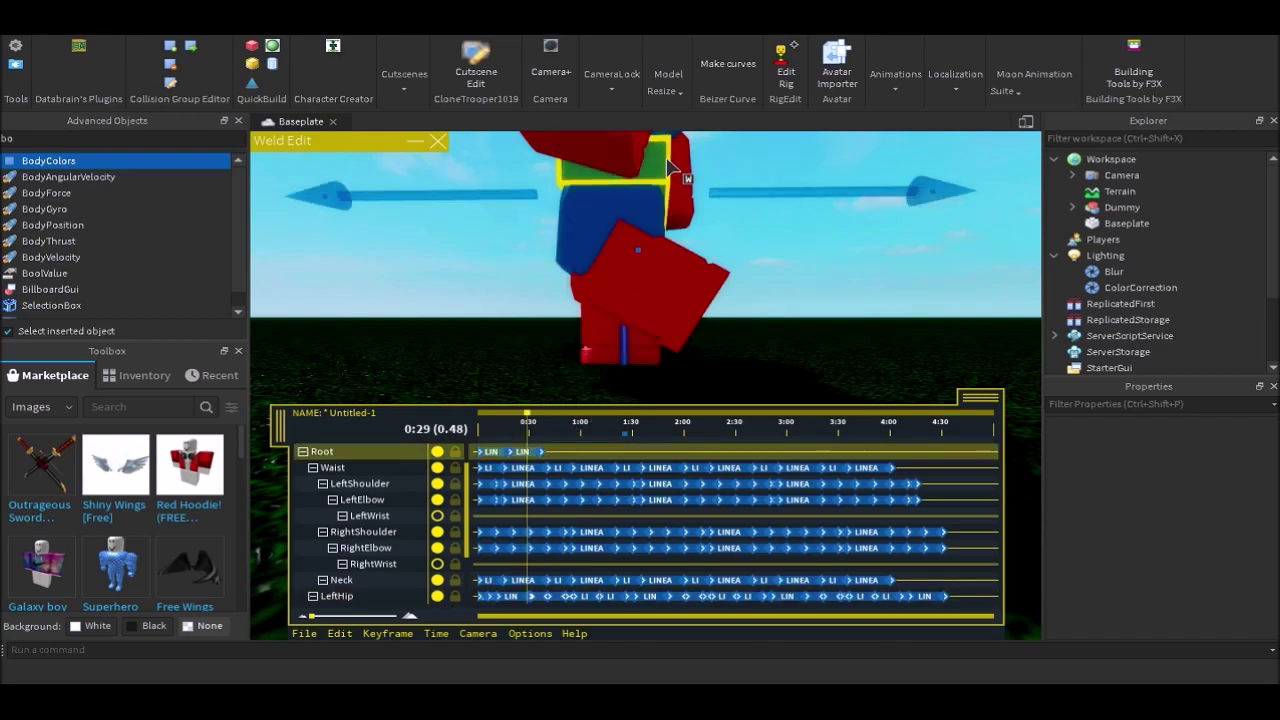
left_click(543, 452)
key("Delete")
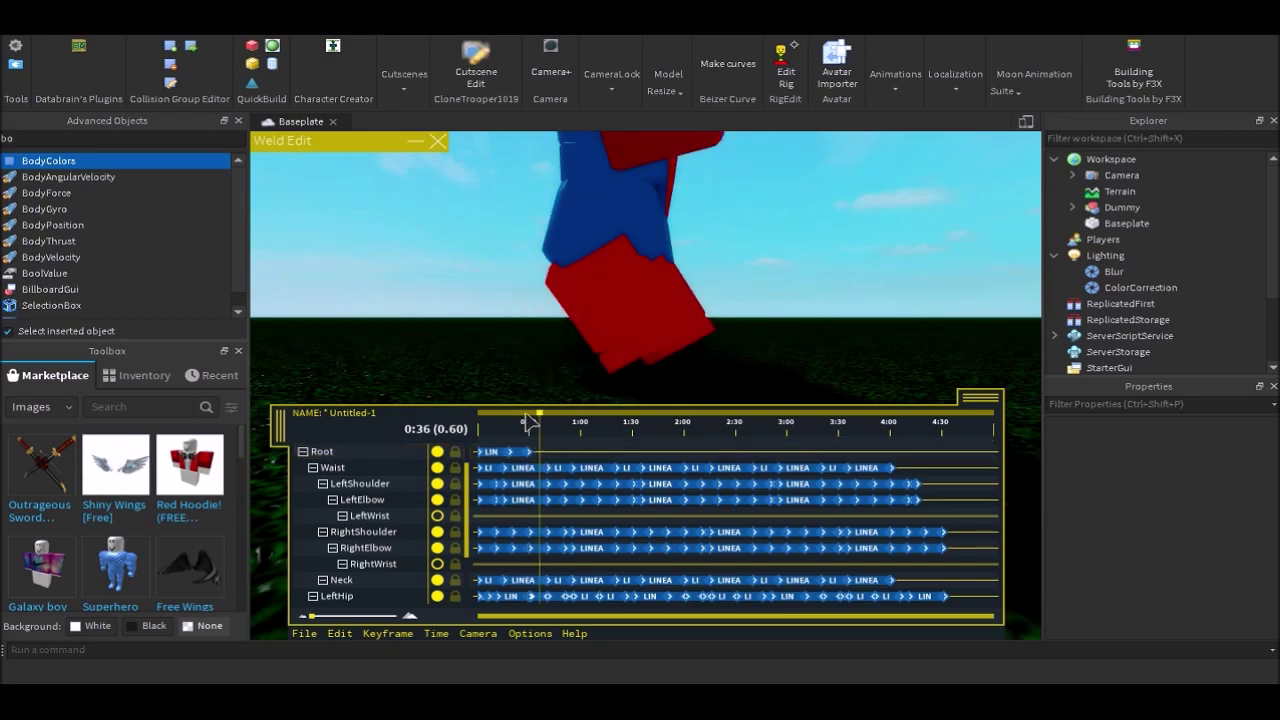
left_click(527, 420)
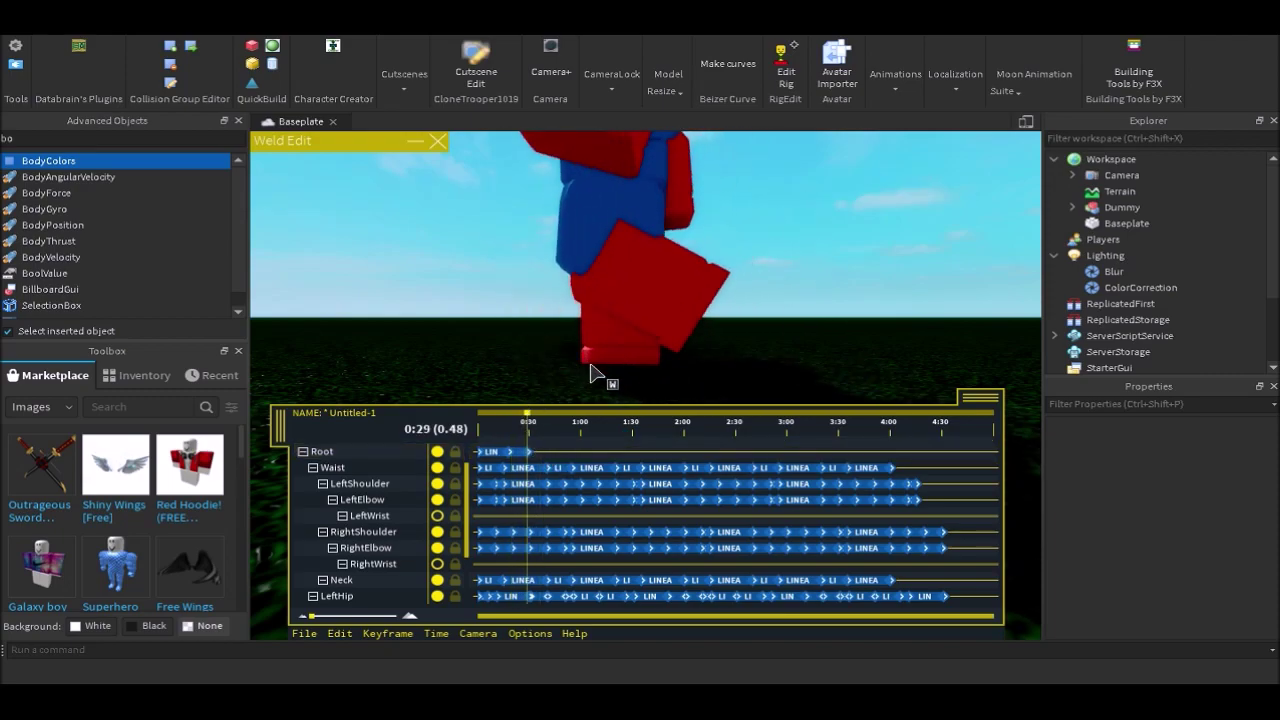
Move the Root forward at 0:37 and preview the motion
left_click_drag(528, 427, 543, 429)
left_click(664, 171)
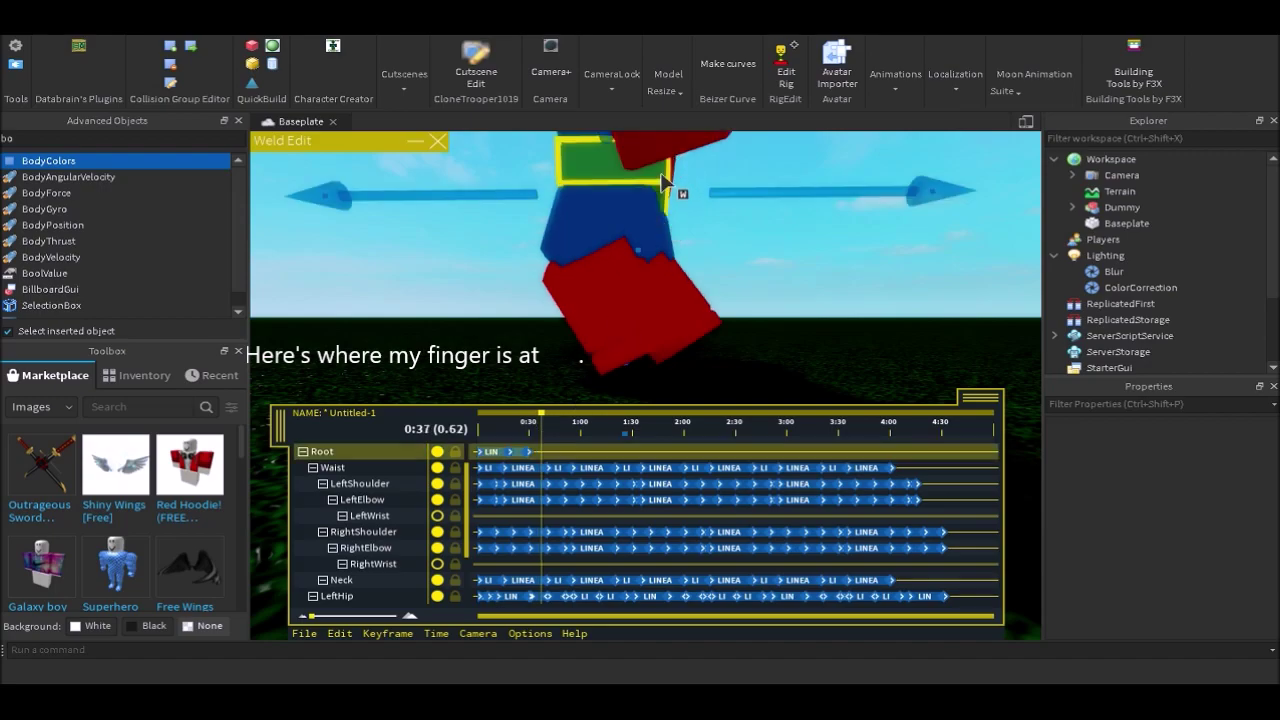
left_click_drag(749, 188, 661, 190)
mouse_move(516, 427)
left_mouse_down()
mouse_move(443, 424)
mouse_move(523, 424)
left_mouse_up()
key("space")
scroll(540, 365, "down", 4)
key("space")
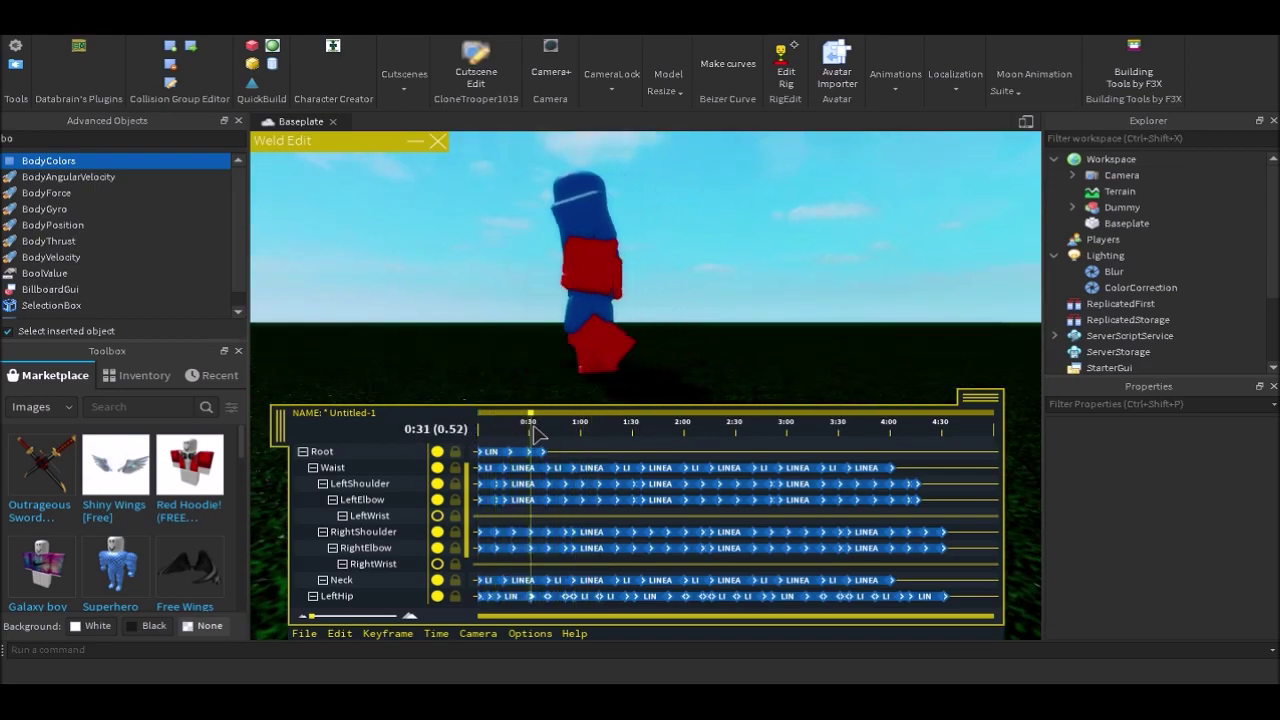
Move the Root forward at 1:00 and preview the stride from the start
left_click_drag(535, 432, 583, 443)
left_click(563, 288)
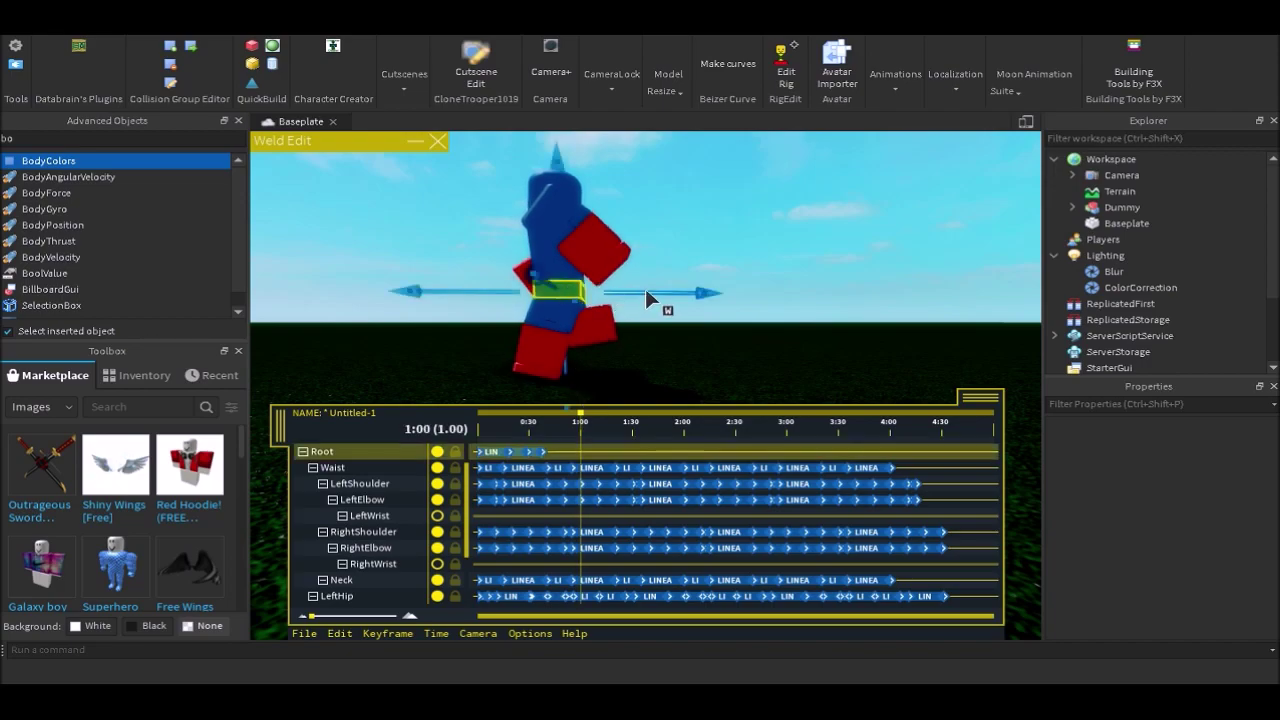
left_click_drag(645, 288, 595, 286)
left_click_drag(514, 432, 452, 427)
key("space")
Move the Root farther forward on its 1:00 keyframe and preview the adjustment
left_click(585, 454)
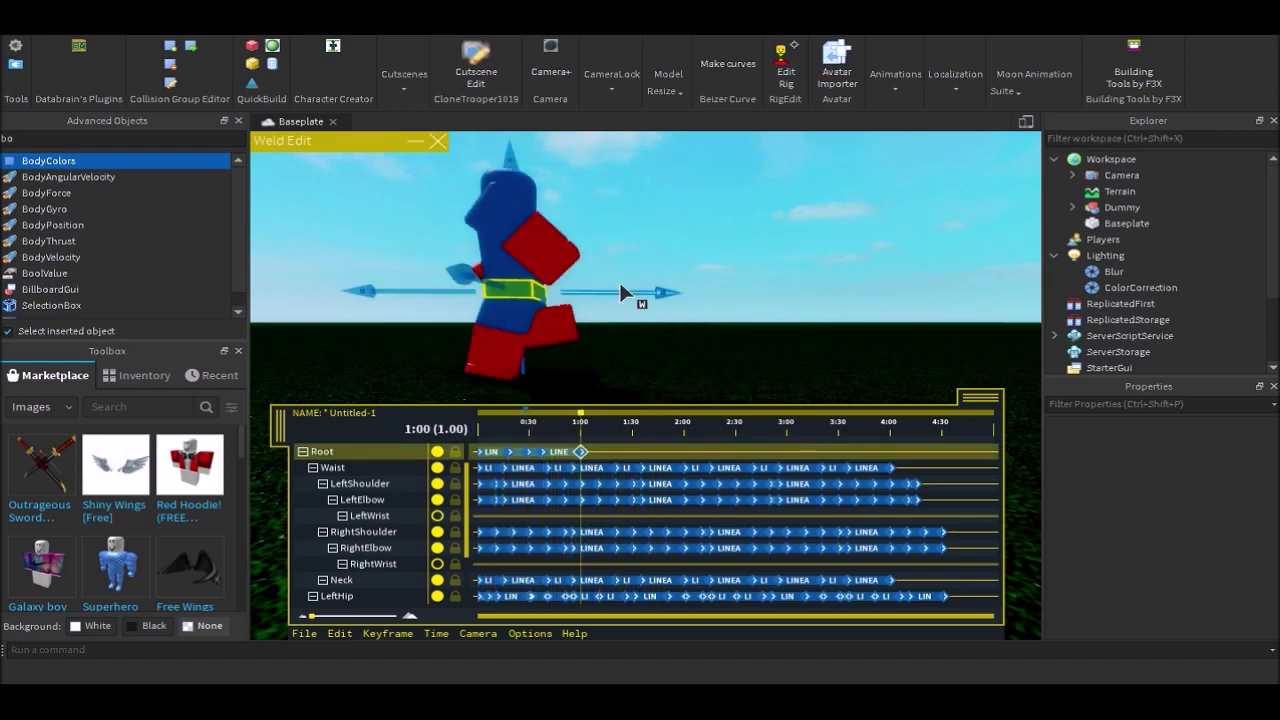
left_click_drag(619, 286, 563, 290)
key("space")
Adjust the Root's position slightly at 1:11, adding a Root keyframe that keeps the planted foot in place
left_click_drag(522, 430, 581, 430)
right_click_drag(650, 343, 655, 367)
key("w")
scroll(650, 343, "down", 2)
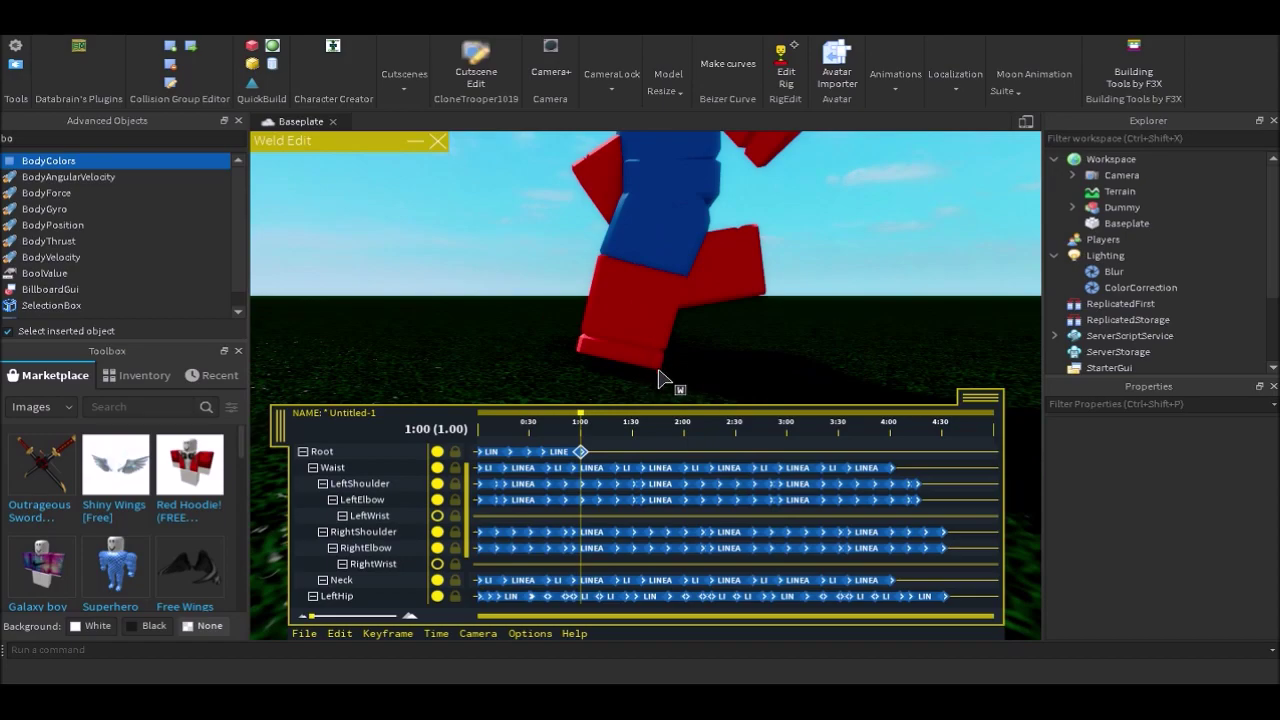
left_click_drag(589, 428, 603, 433)
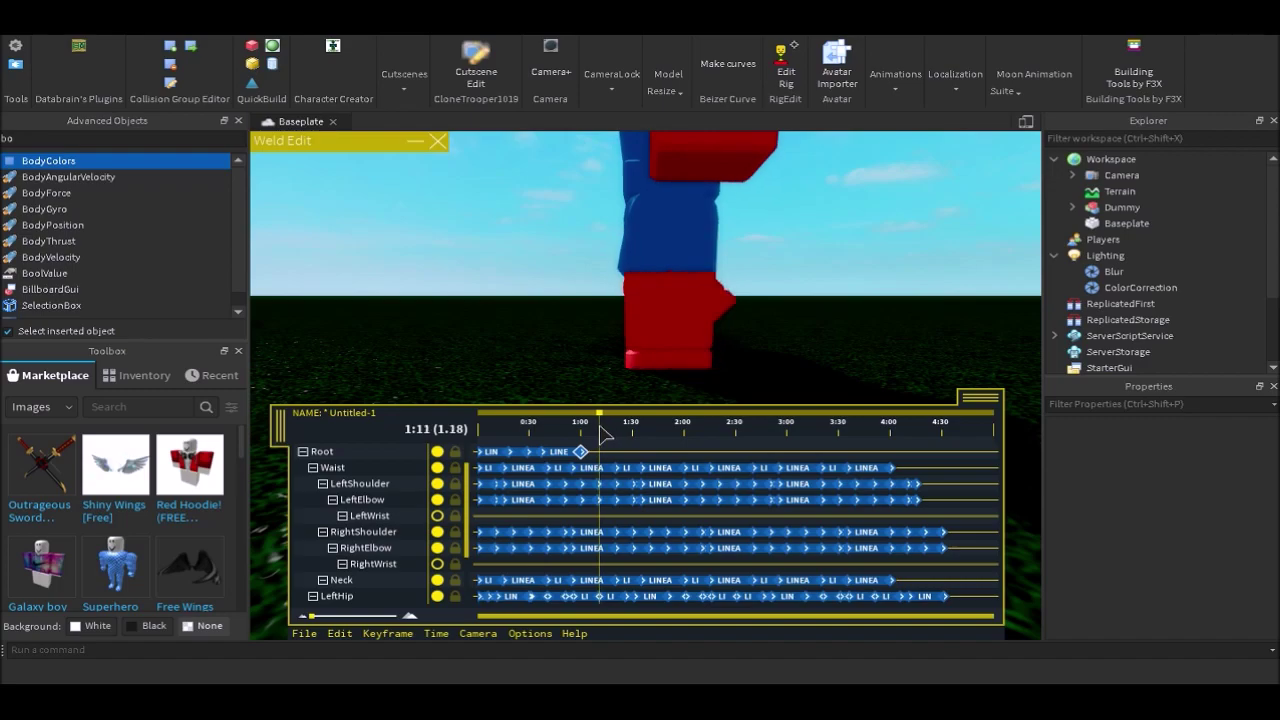
left_click(715, 195)
key("d")
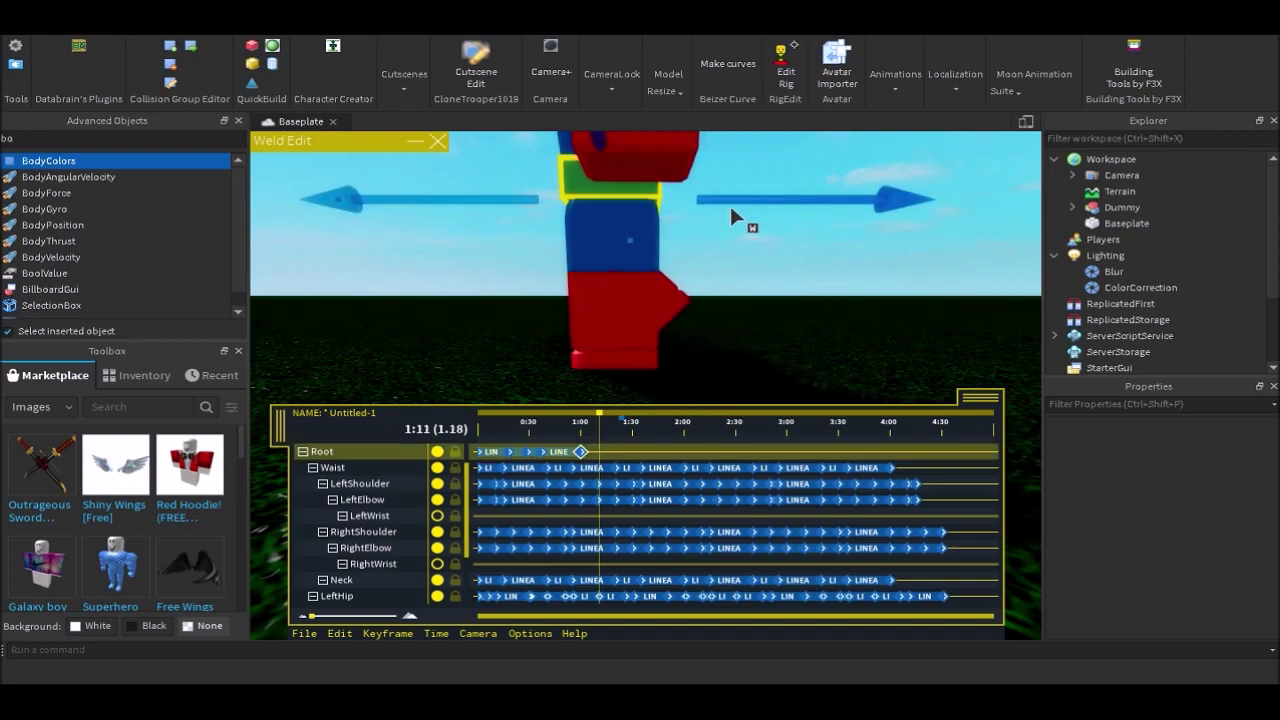
left_click_drag(730, 206, 733, 206)
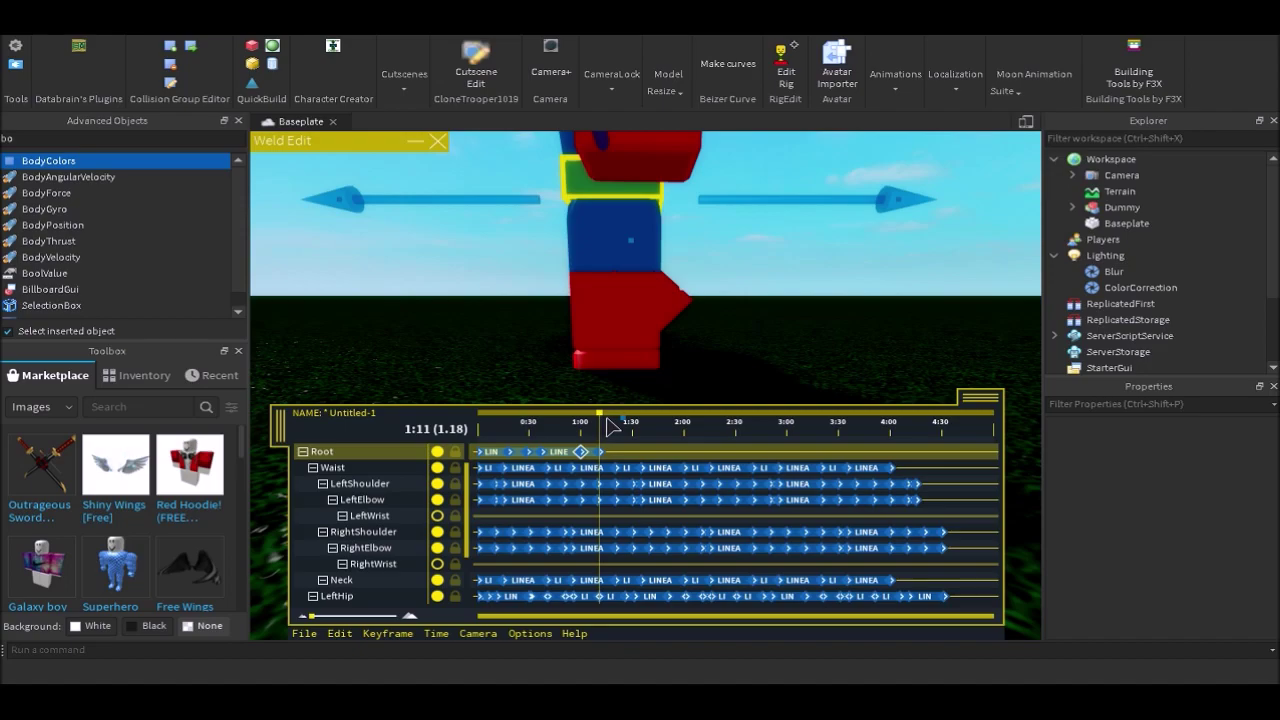
Try moving the Root forward at 1:18 and preview the motion
left_click_drag(608, 425, 614, 427)
key("d")
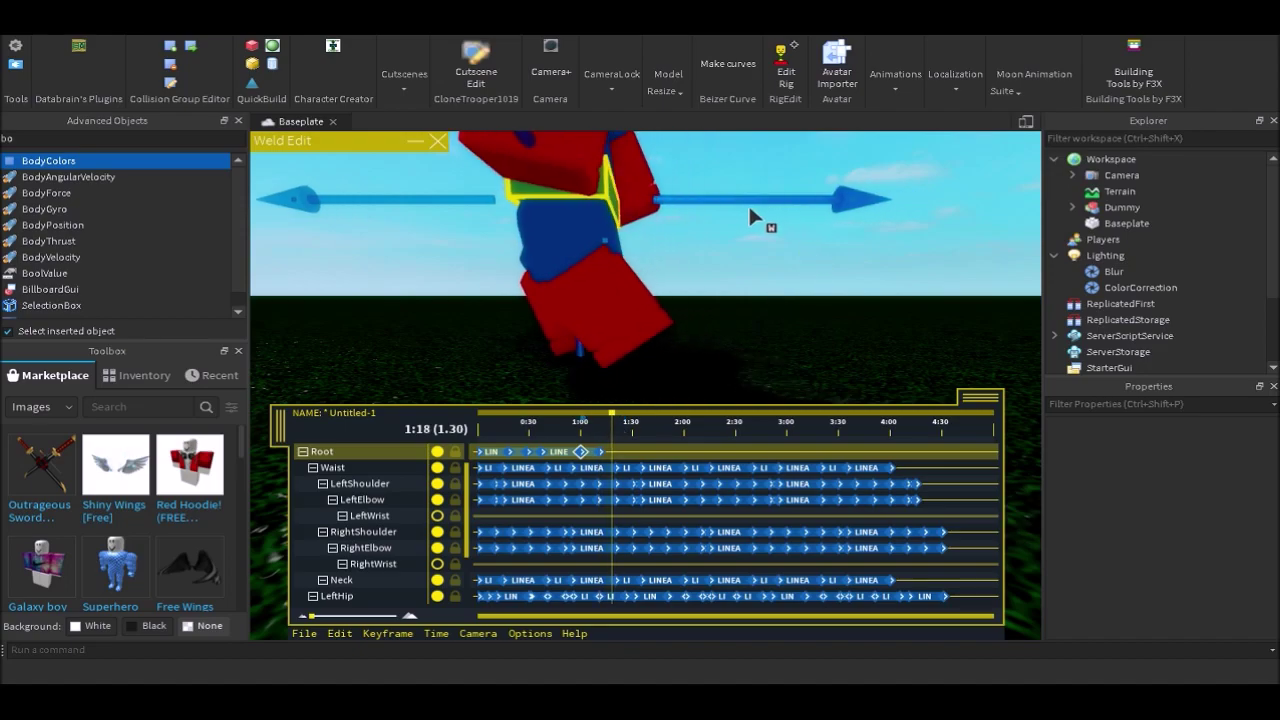
key("space")
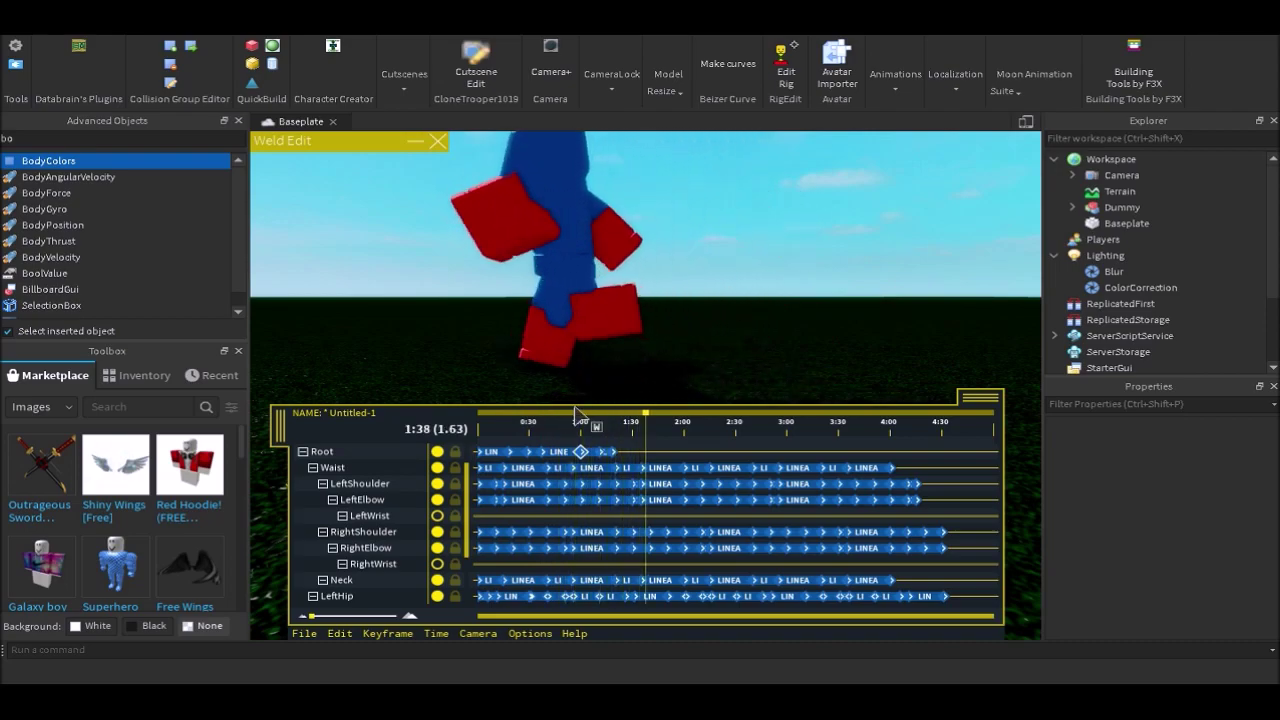
Try the Ice material on the Baseplate
left_click(1126, 223)
left_click(1212, 507)
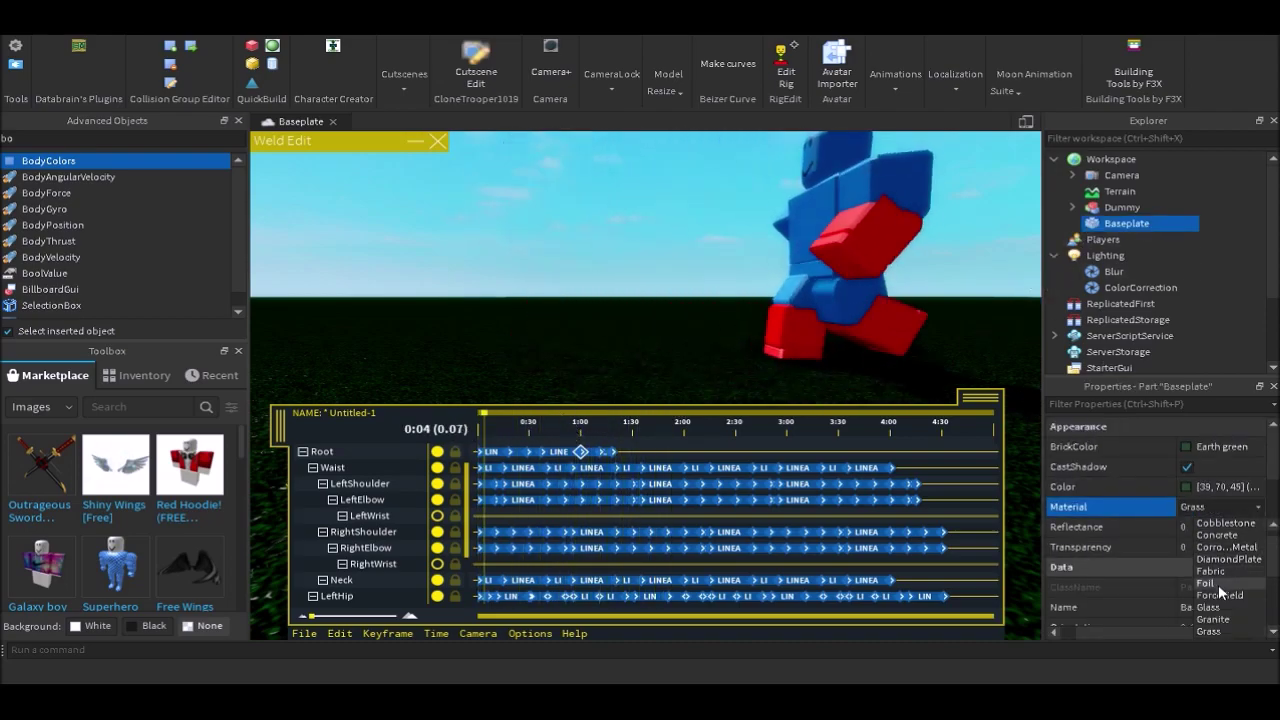
scroll(1224, 582, "down", 3)
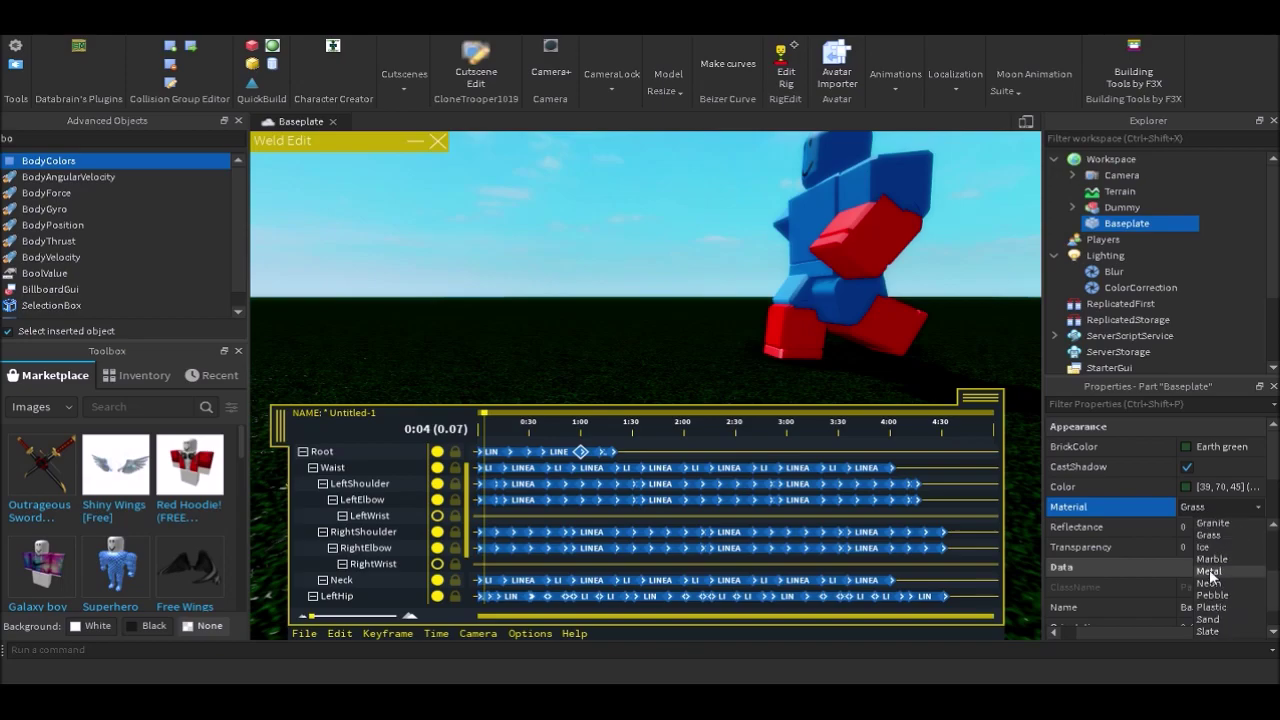
left_click(1222, 555)
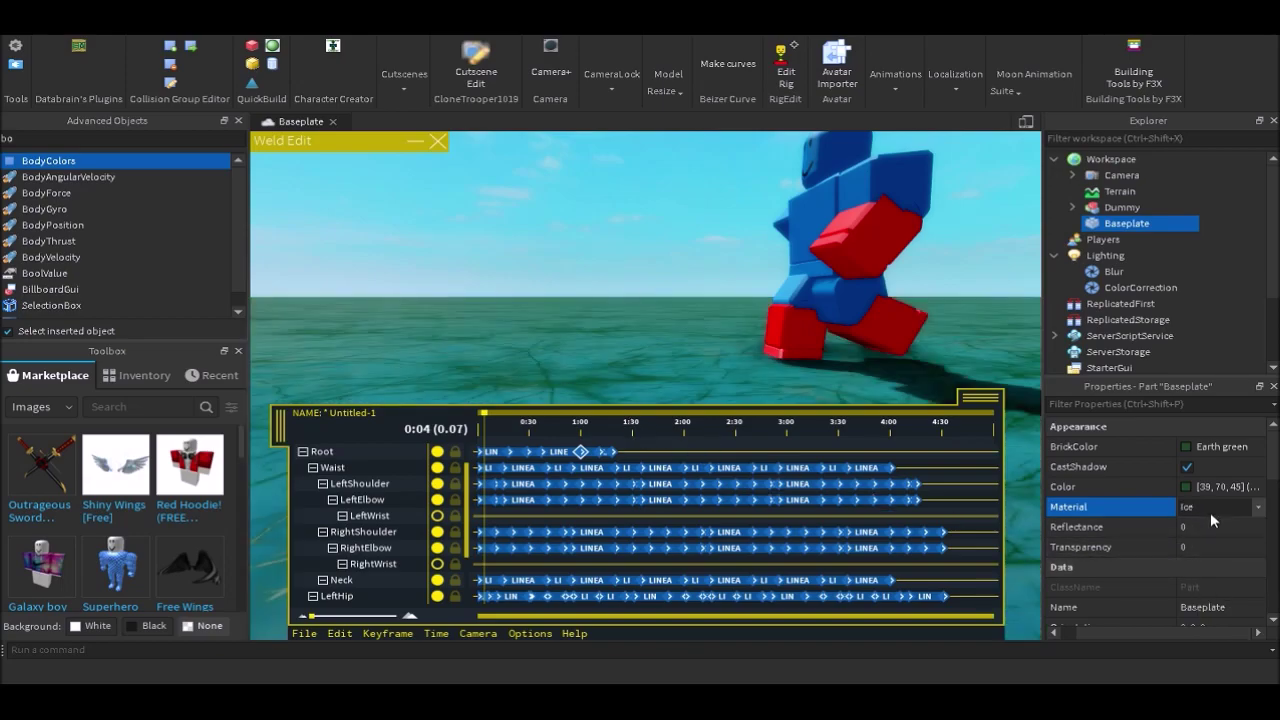
Set the Baseplate's material back to Grass
scroll(1214, 540, "down", 3)
scroll(1205, 480, "up", 2)
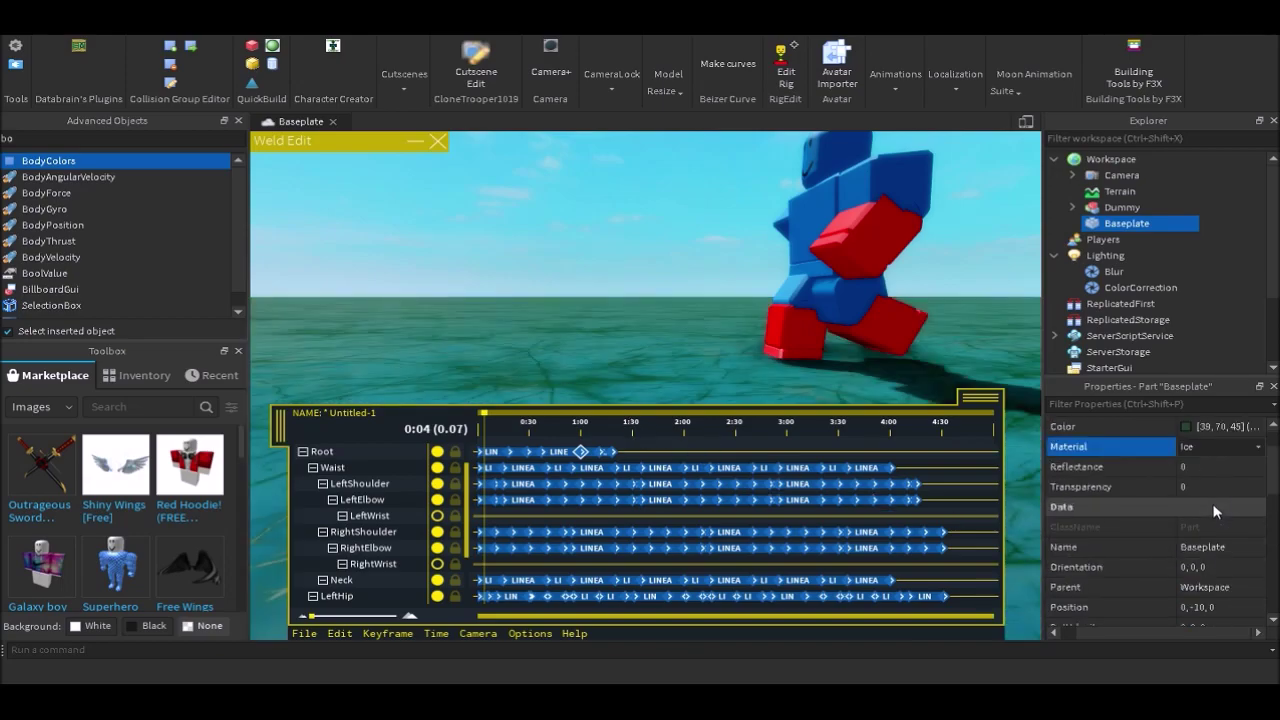
left_click(1194, 451)
scroll(1211, 507, "up", 3)
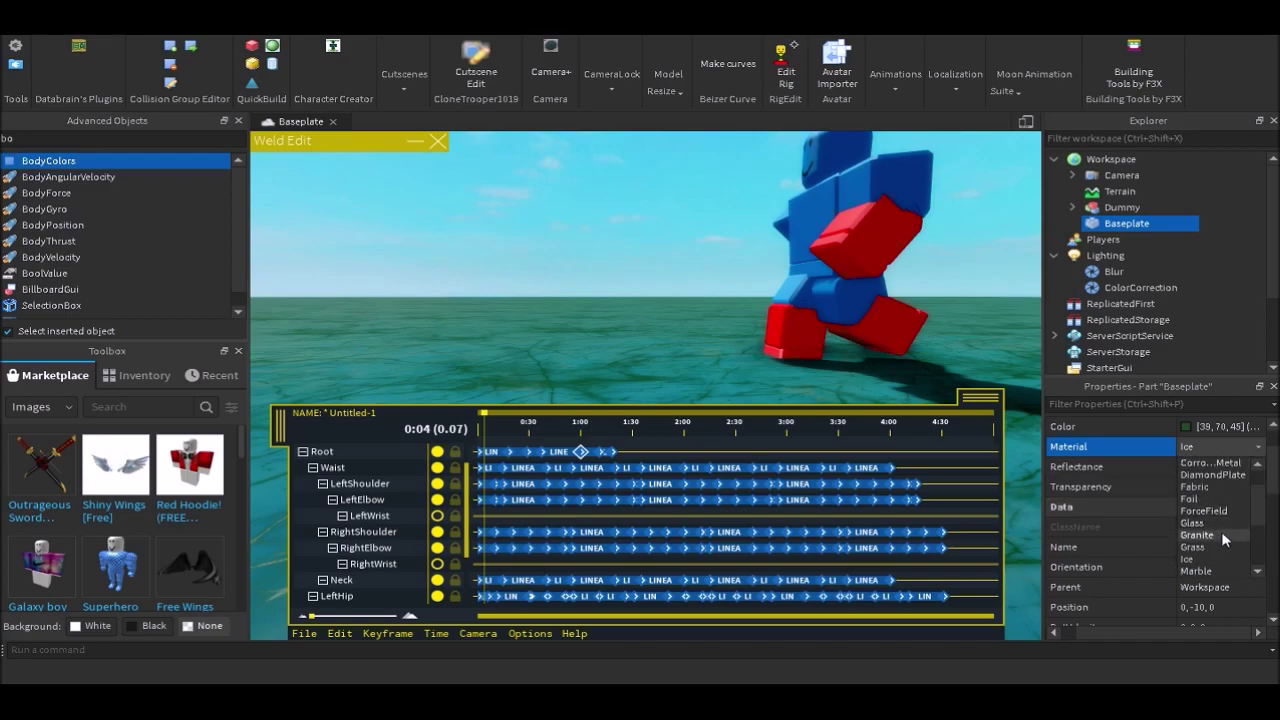
left_click(1196, 548)
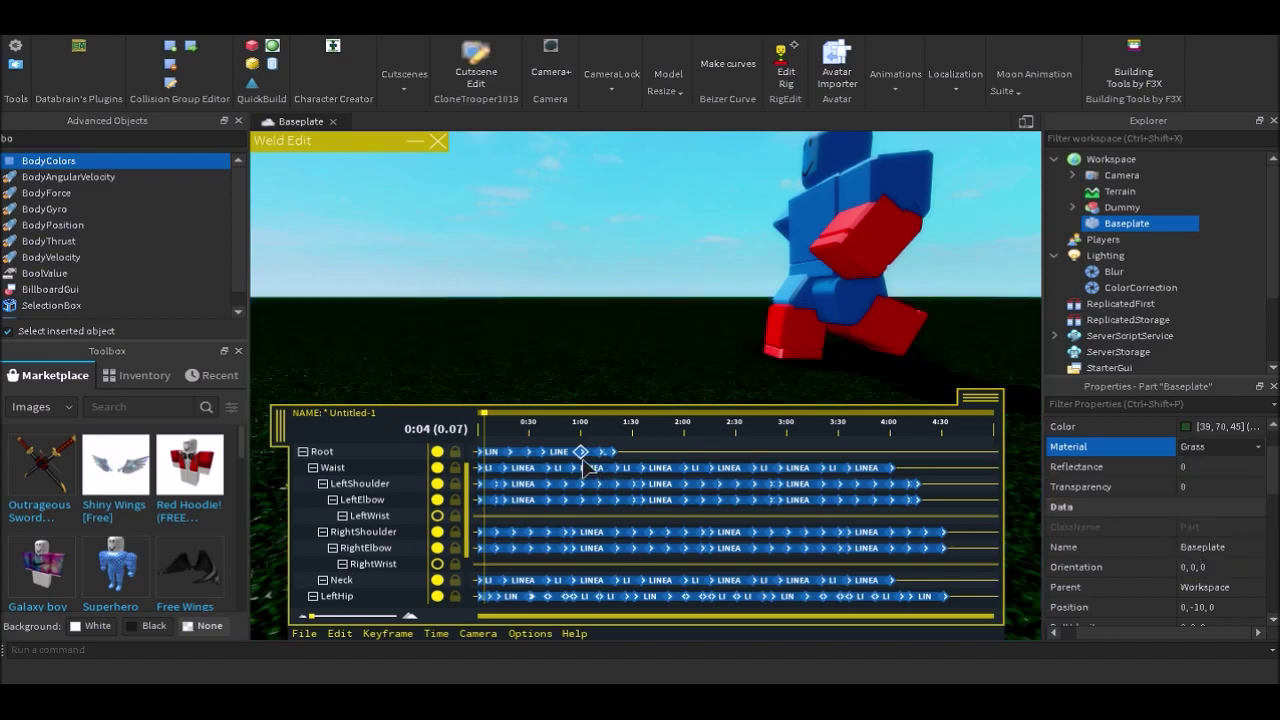
Play back the walk, check the planted foot around 1:18 to 1:23, and delete the Root keyframe at 1:18
key("space")
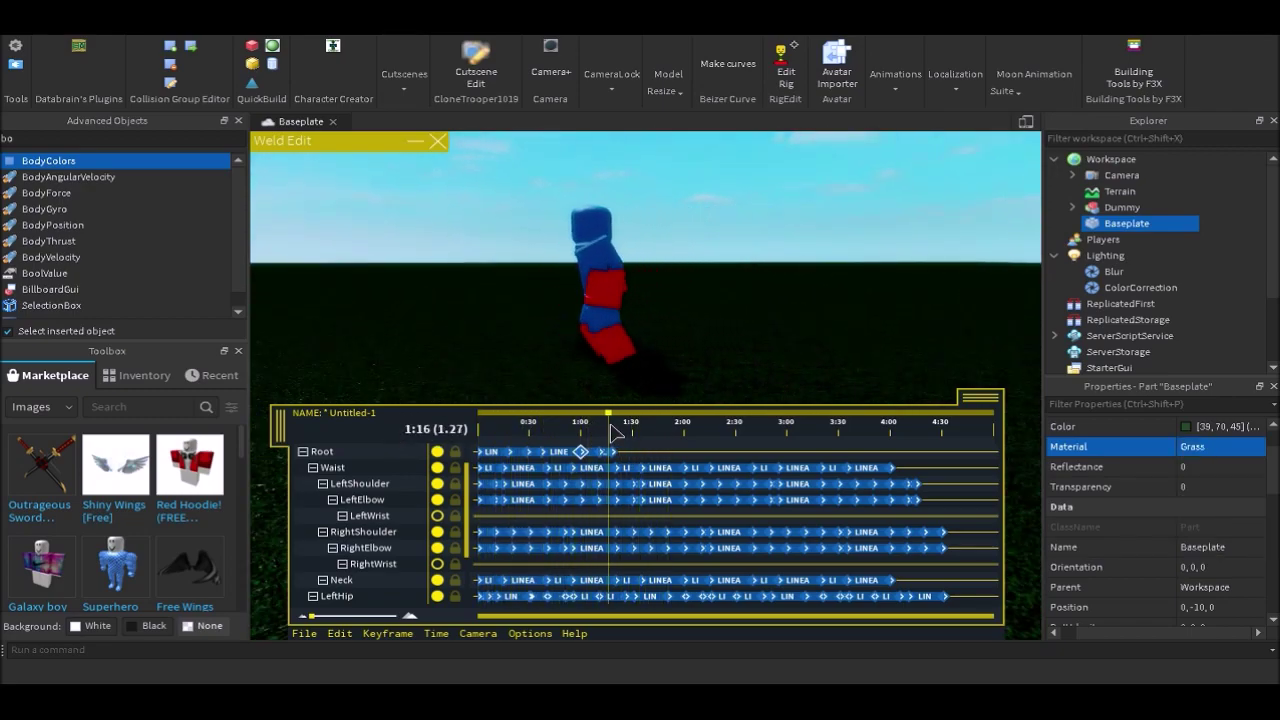
left_click_drag(611, 425, 612, 425)
scroll(658, 363, "up", 5)
right_click_drag(657, 363, 659, 363)
scroll(659, 363, "down", 2)
mouse_move(613, 424)
left_mouse_down()
mouse_move(602, 430)
mouse_move(617, 432)
left_mouse_up()
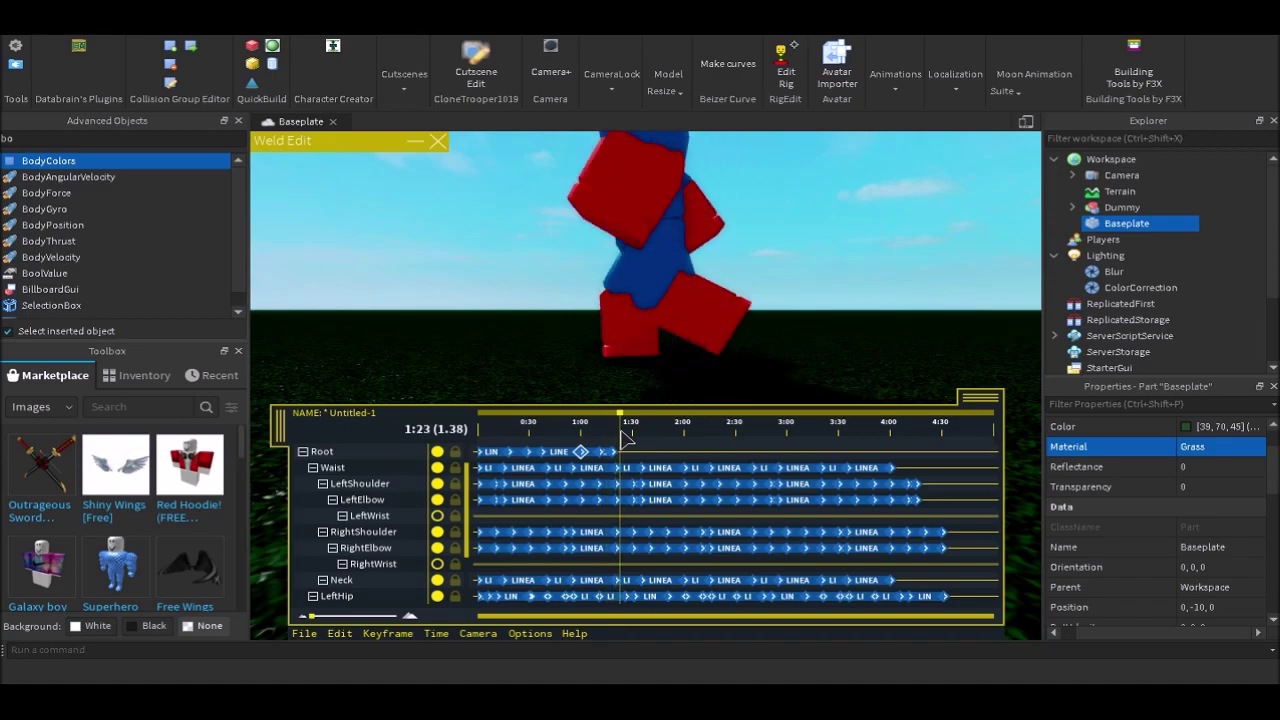
left_click(611, 452)
key("Delete")
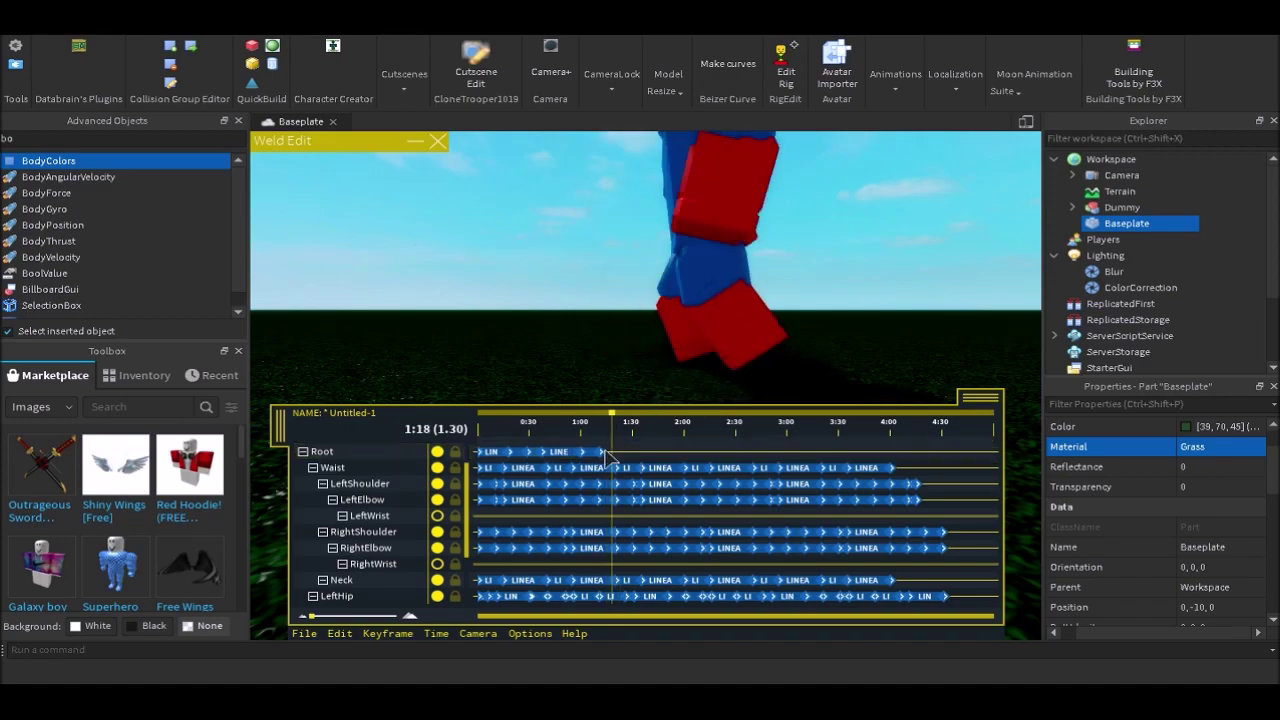
Move the Root forward at about 1:18, using the 1:11 pose as foot reference, and preview the walk from the start
left_click(600, 452)
right_click_drag(670, 347, 670, 348)
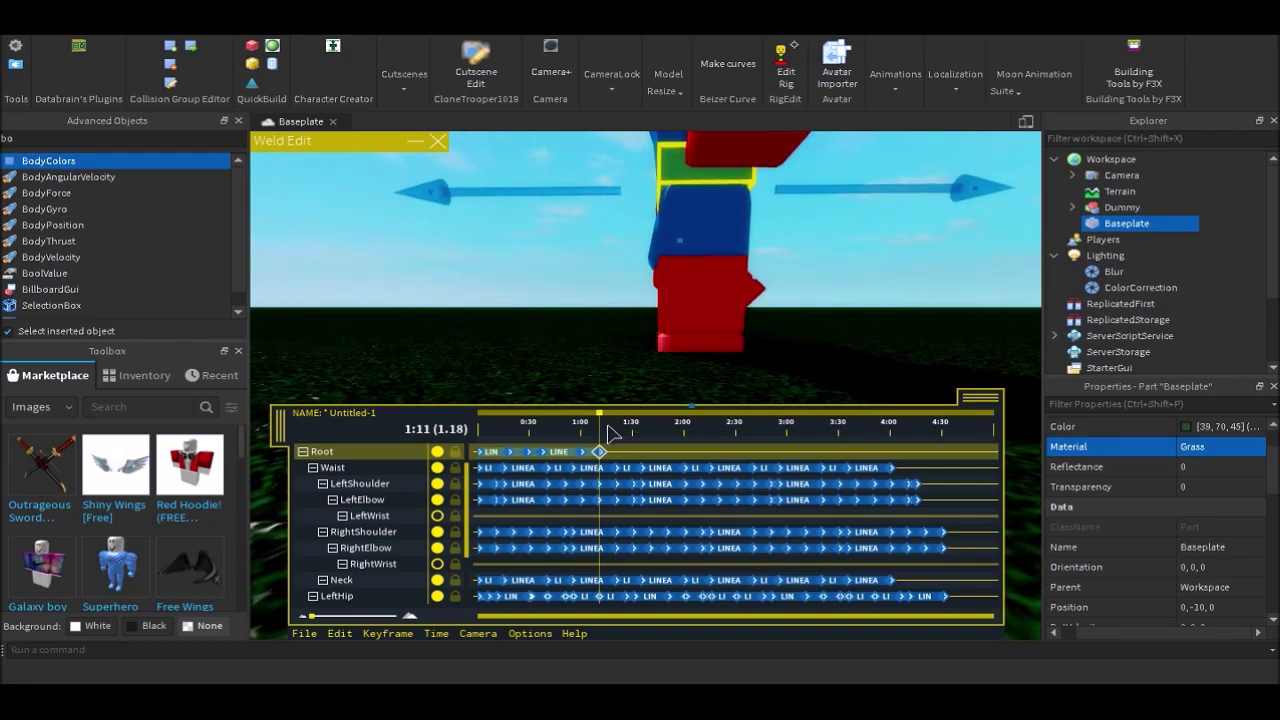
left_click_drag(599, 427, 613, 426)
left_click_drag(905, 190, 821, 193)
left_click_drag(570, 422, 457, 412)
key("space")
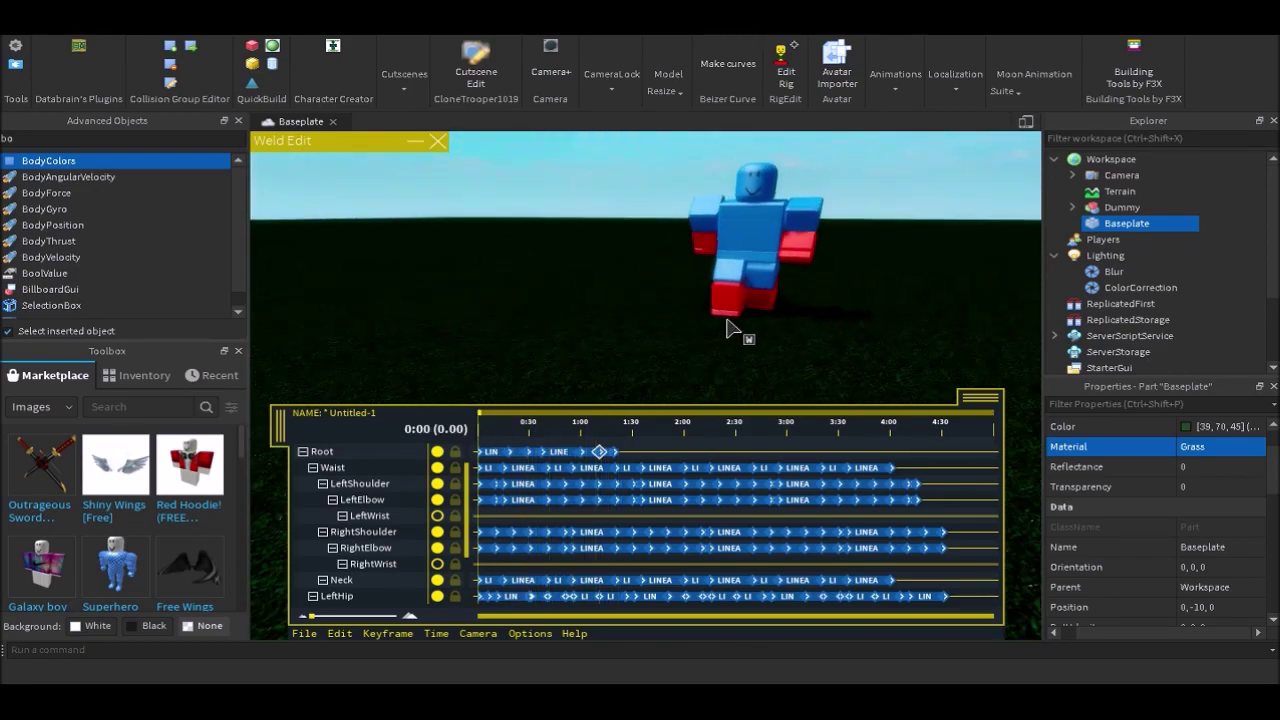
Hide the Moon Animator interface to examine the dummy in an unobstructed viewport
right_click_drag(720, 319, 723, 320)
scroll(723, 320, "down", 5)
scroll(723, 320, "up", 5)
scroll(723, 320, "down", 5)
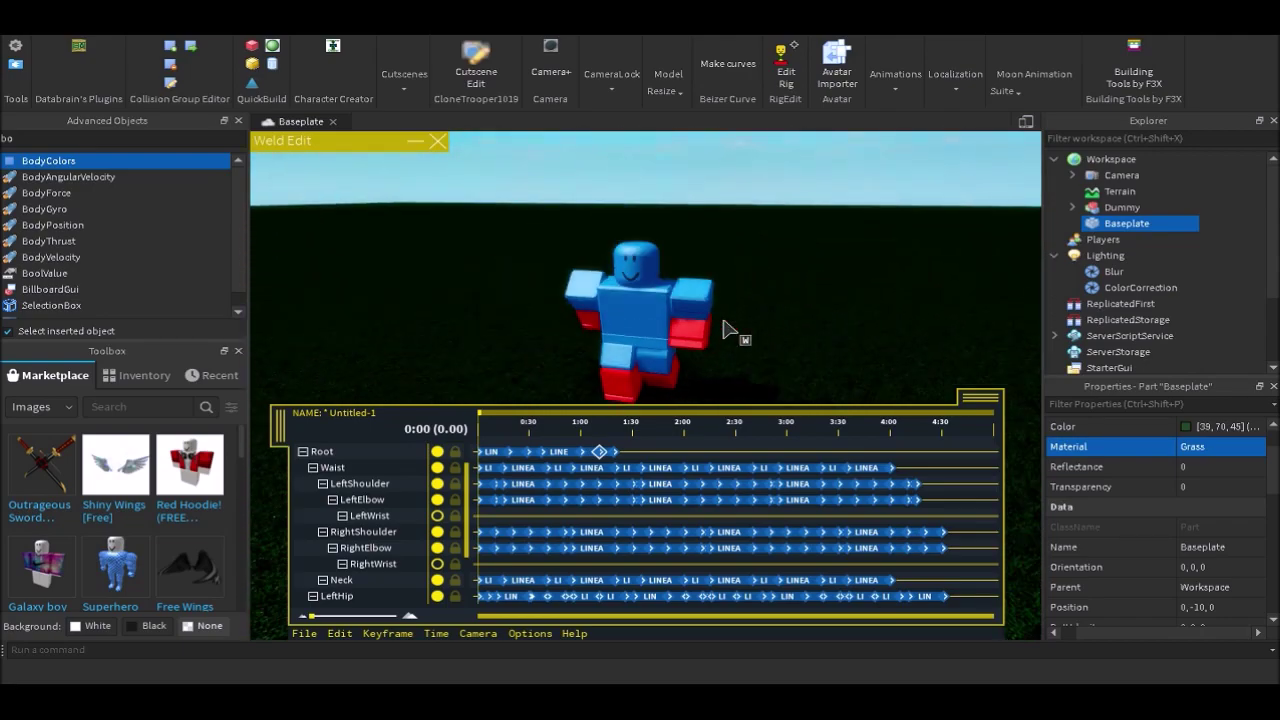
key("h")
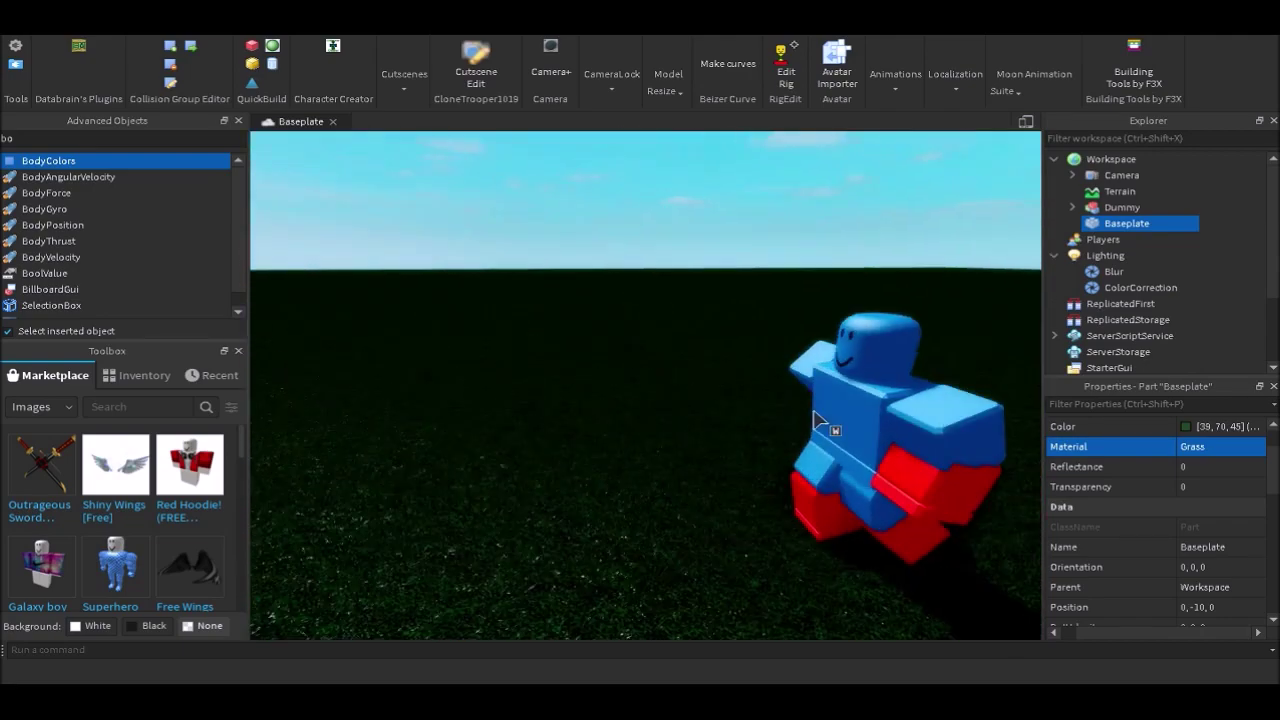